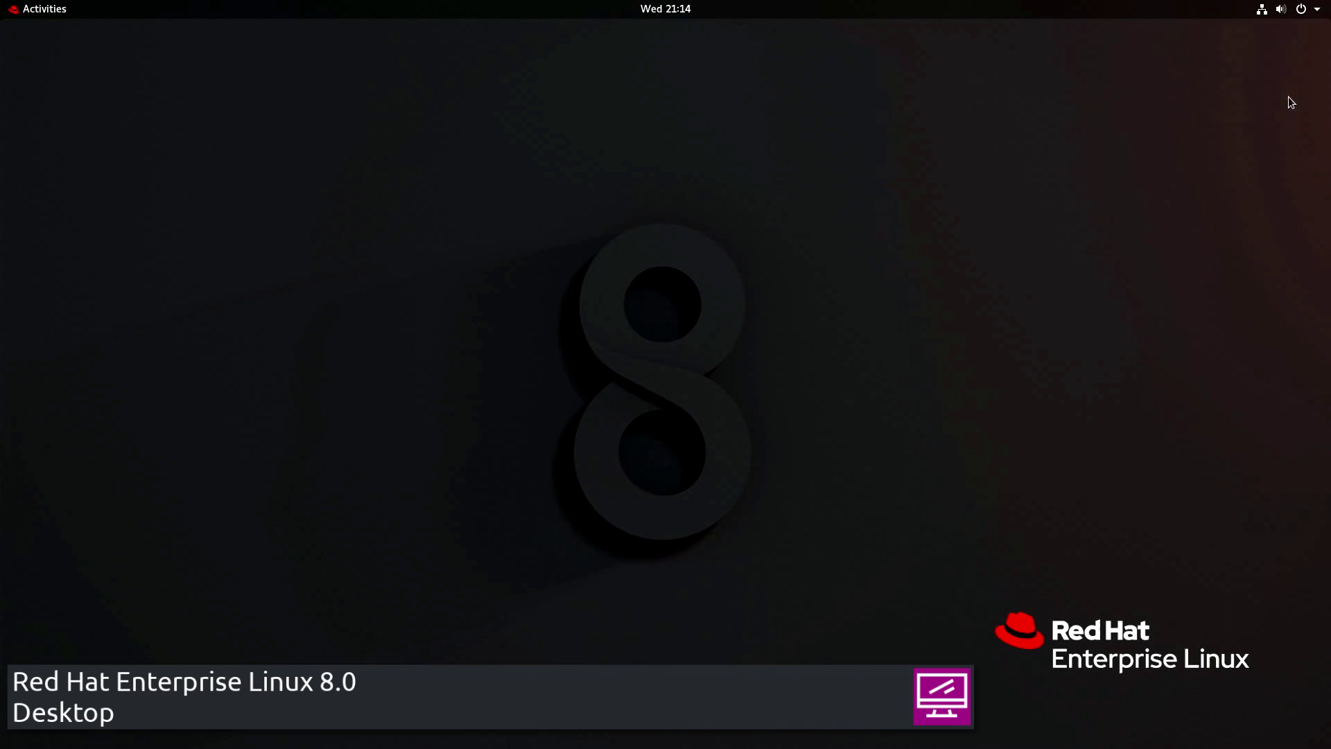
- Set the system sound volume to slightly below half
left_click(1321, 9)
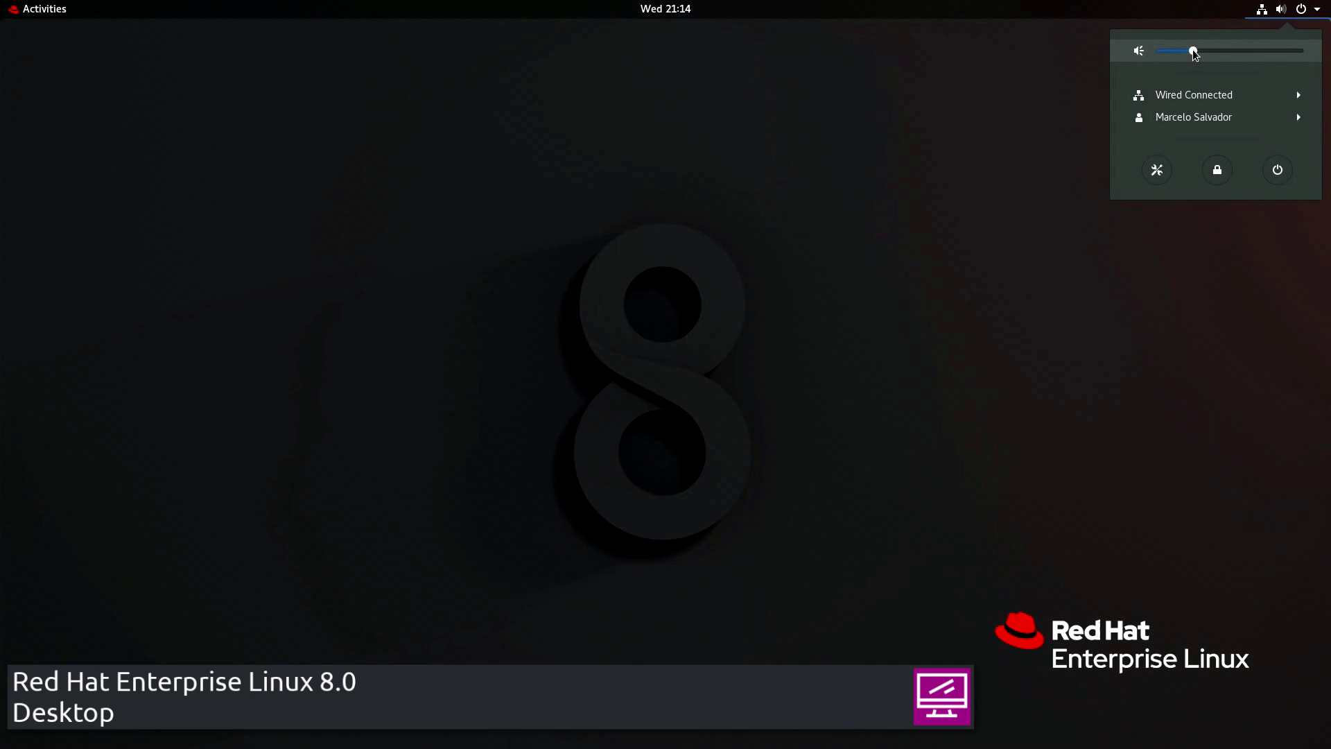
left_click_drag(1263, 49, 1221, 50)
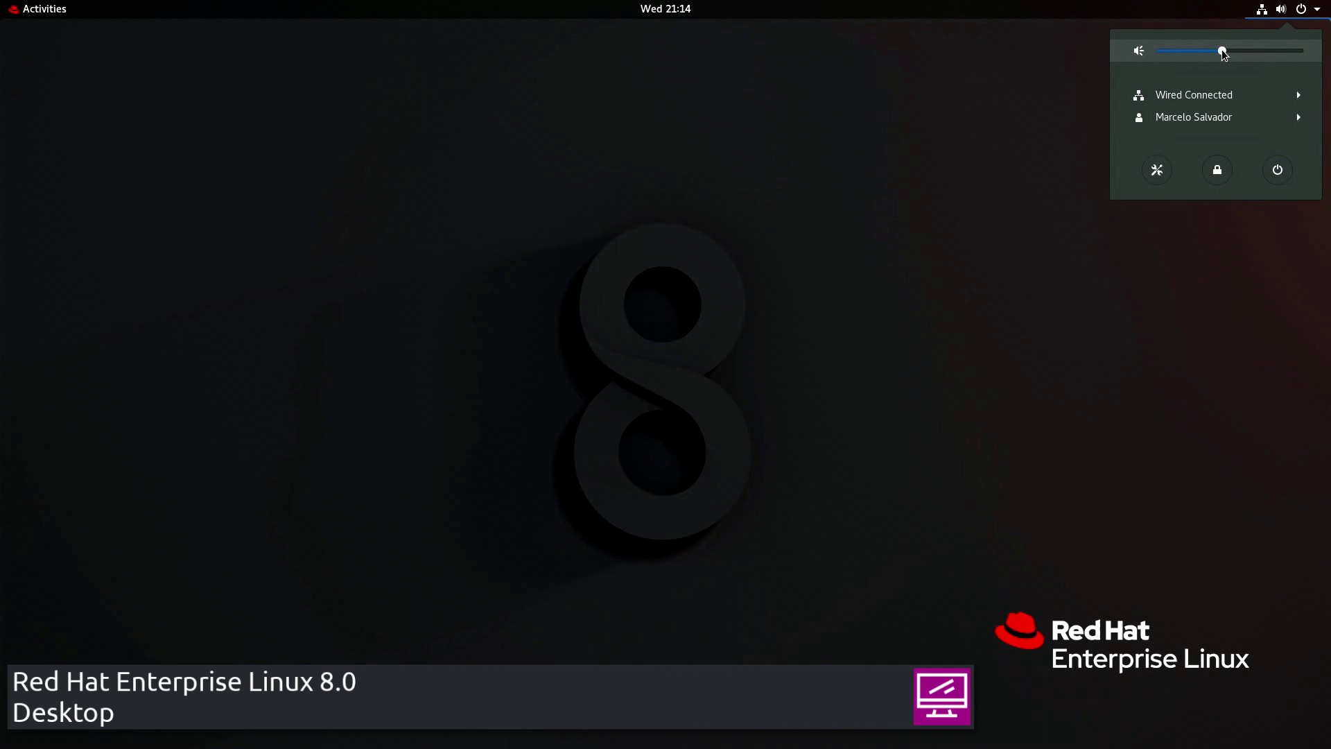
- Review the wired connection and user account options, and view the power-off choices without shutting down
left_click(1298, 97)
left_click(1299, 97)
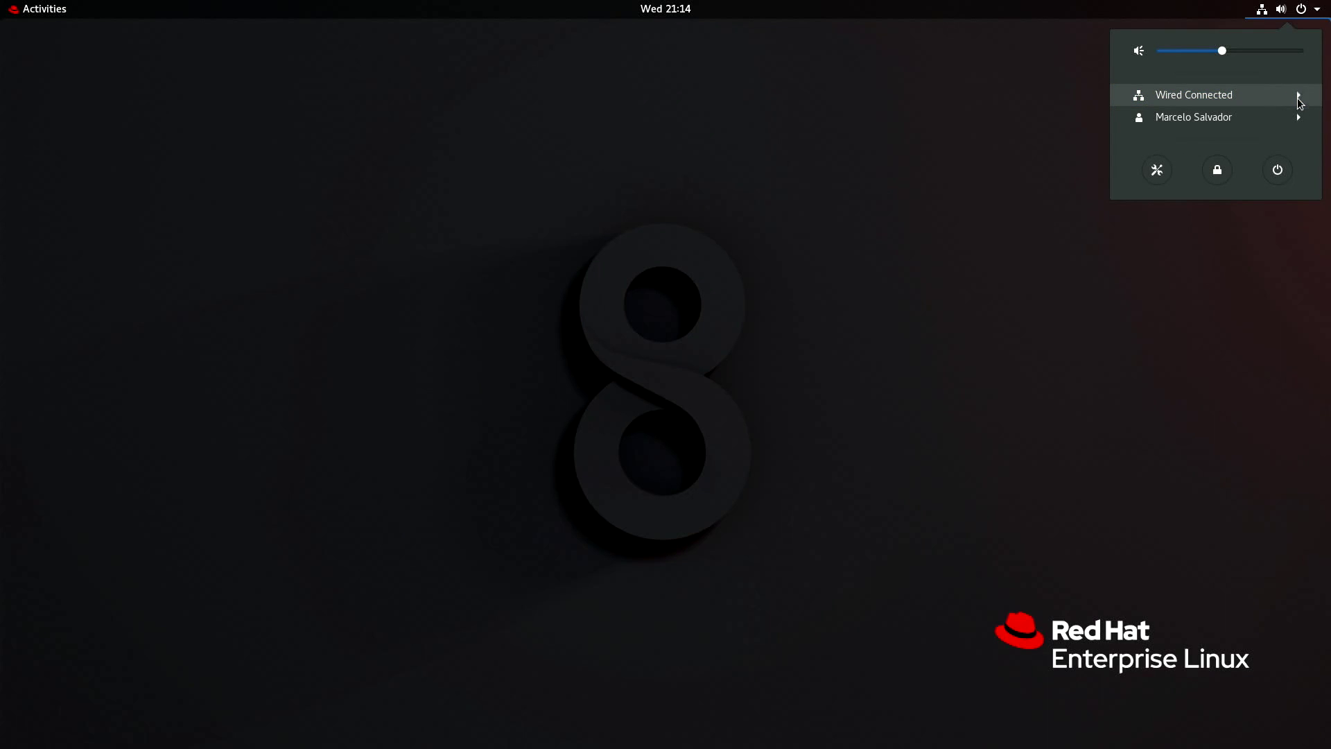
left_click(1298, 118)
left_click(1299, 118)
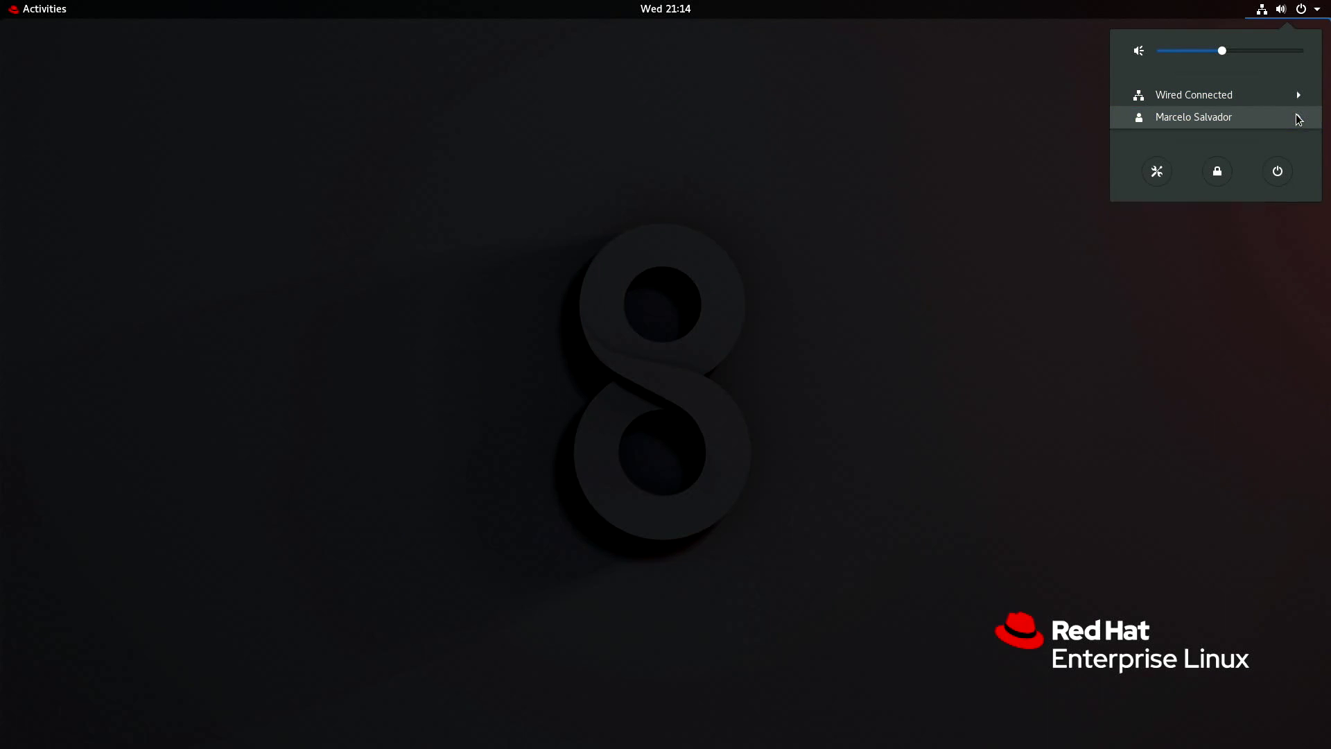
left_click(1278, 171)
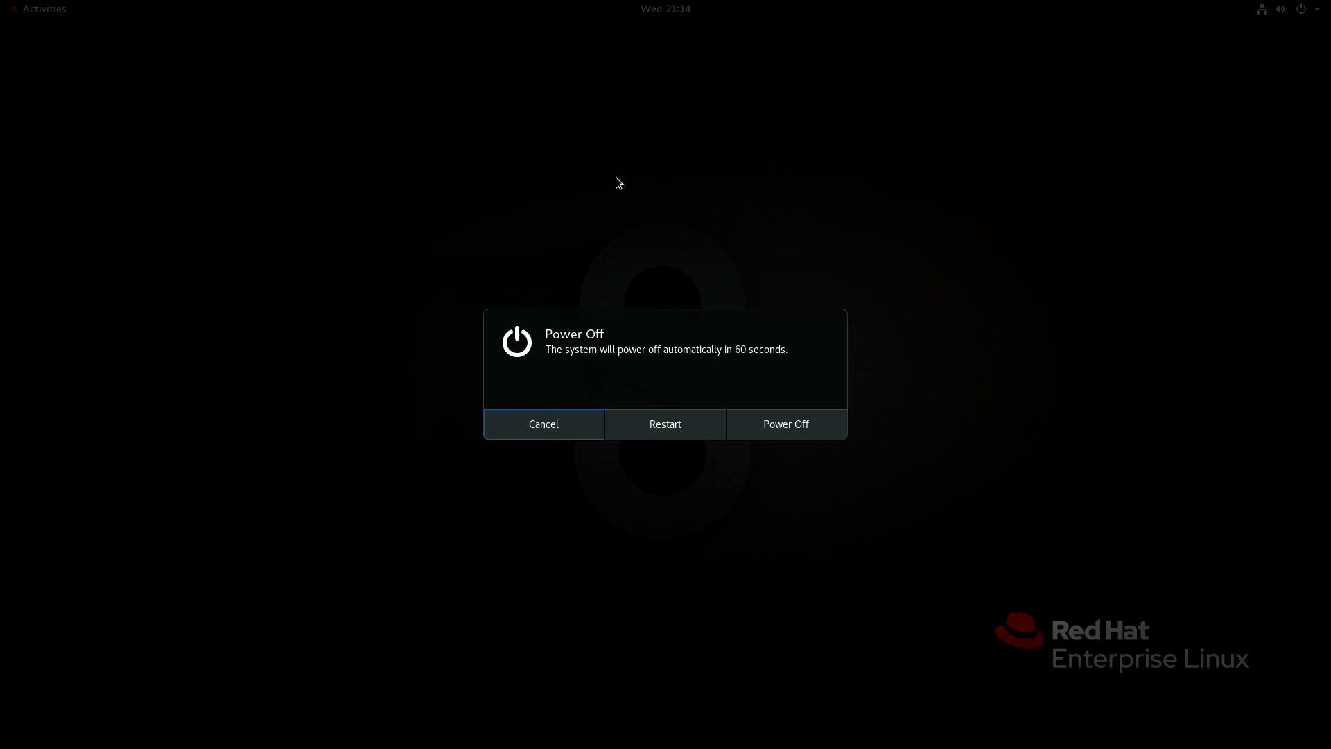
left_click(541, 428)
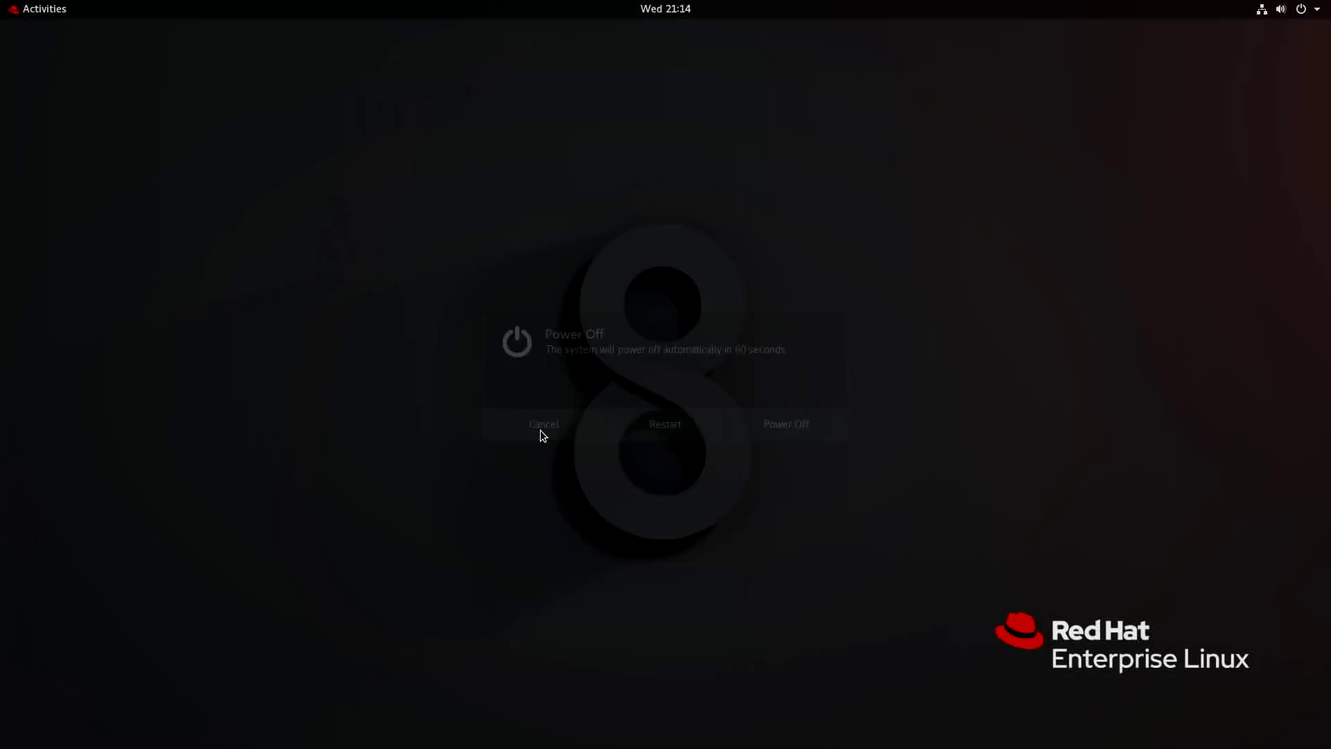
- View the desktop calendar and notifications, and check the options available for the empty desktop
left_click(645, 9)
left_click(645, 13)
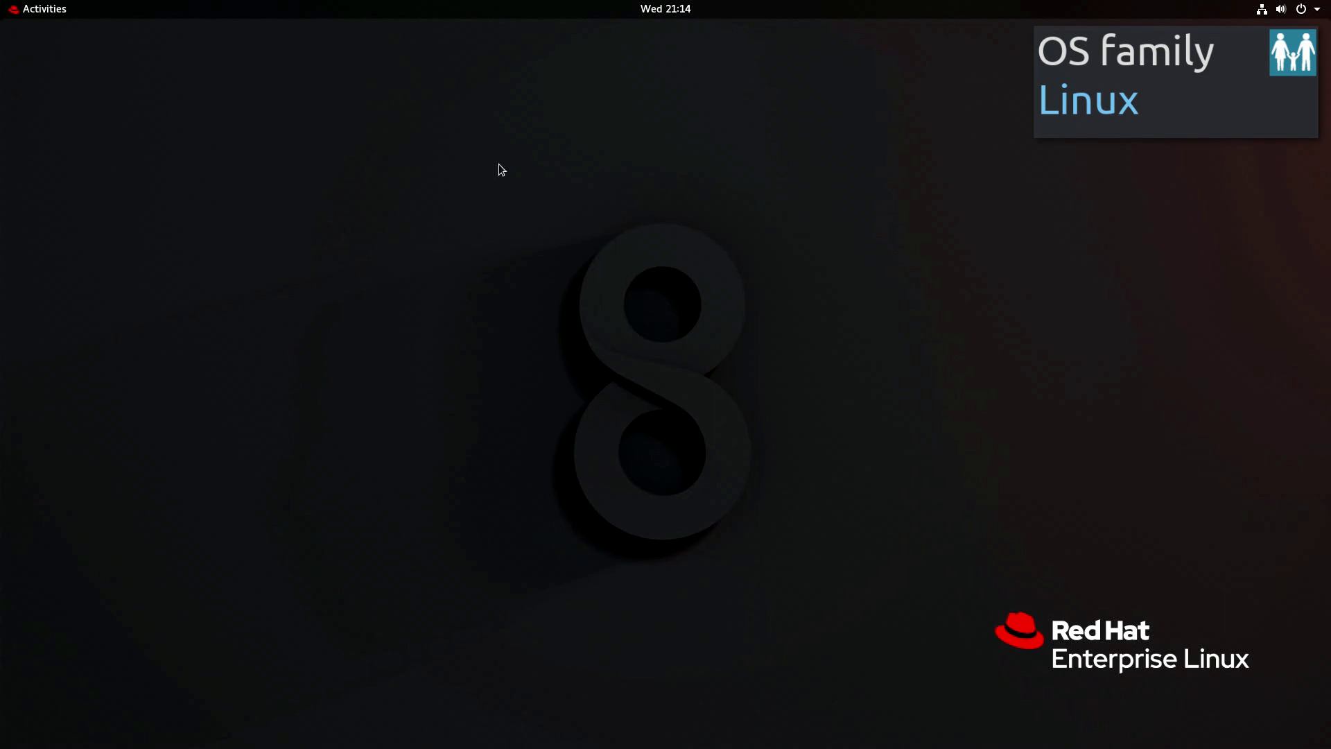
right_click(451, 183)
left_click(318, 197)
- Search the applications for "ter", launch Terminal and move its window lower on the desktop
left_click(43, 12)
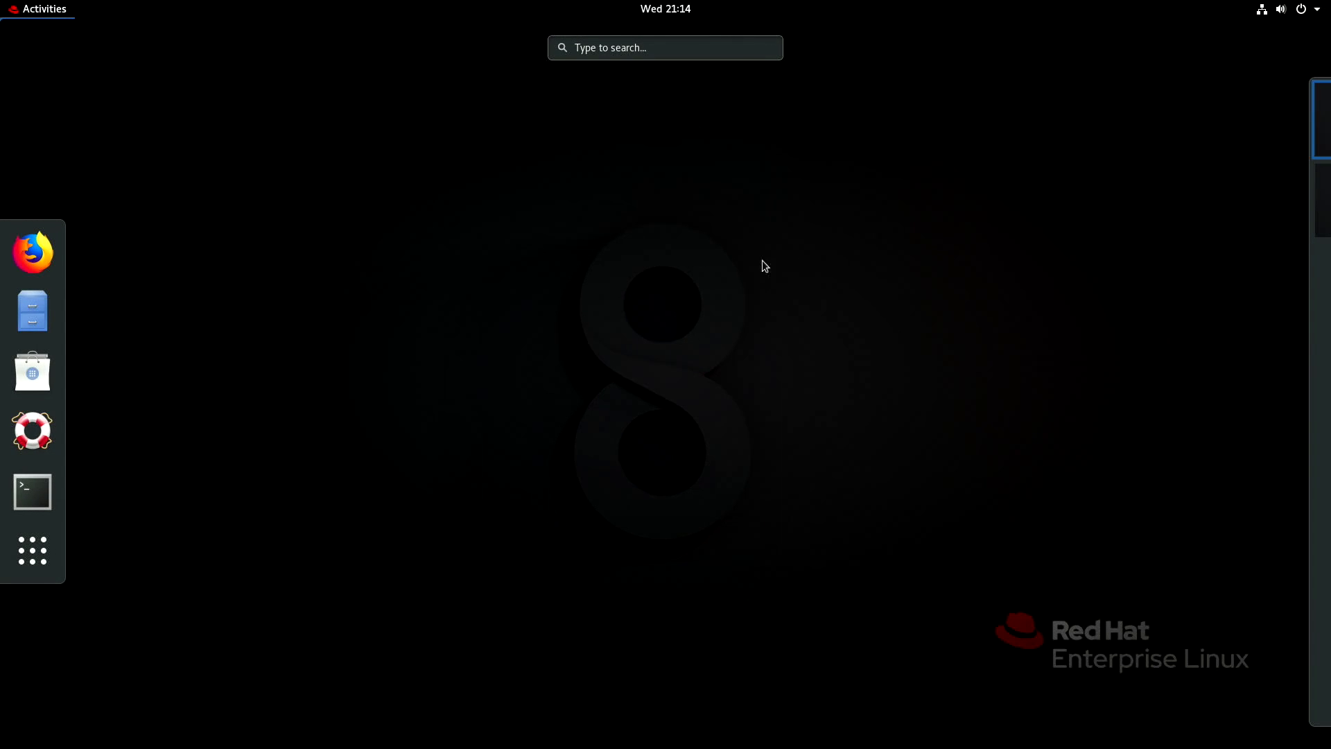
left_click(42, 555)
left_click(42, 555)
type("ter")
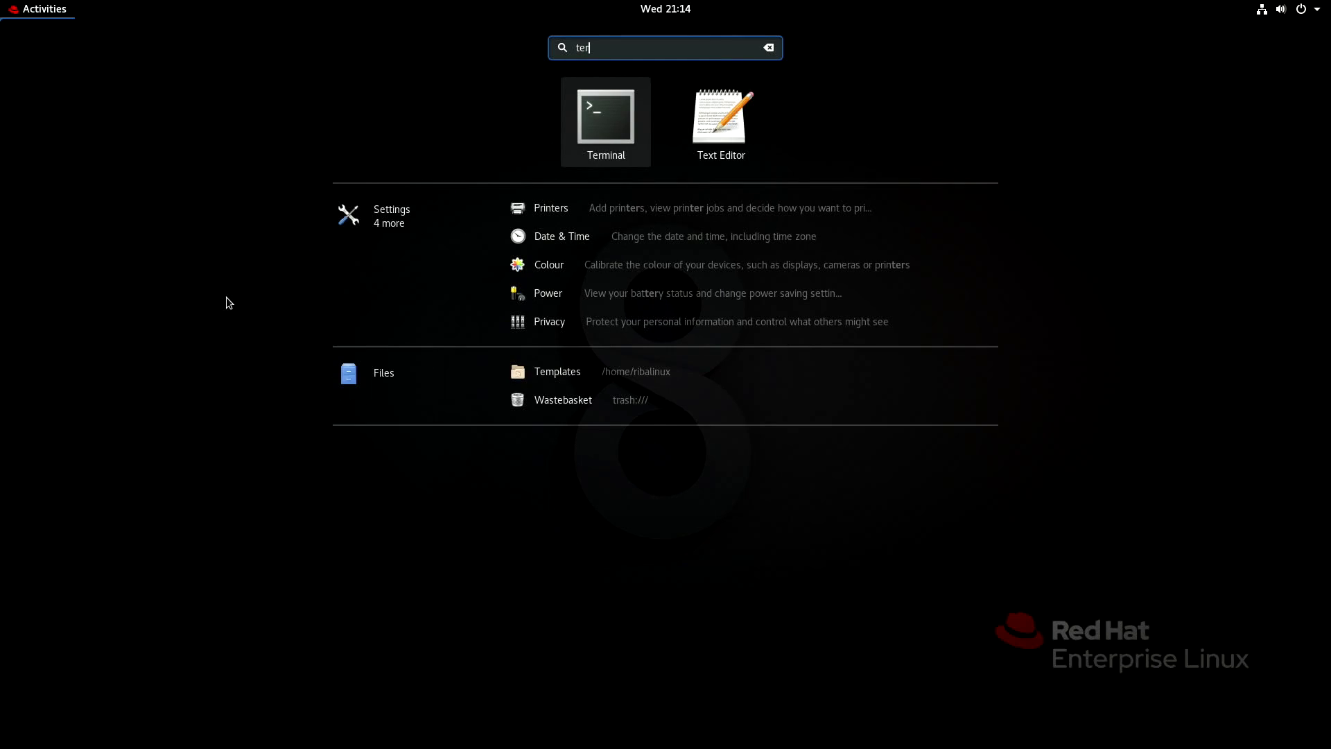
left_click(676, 139)
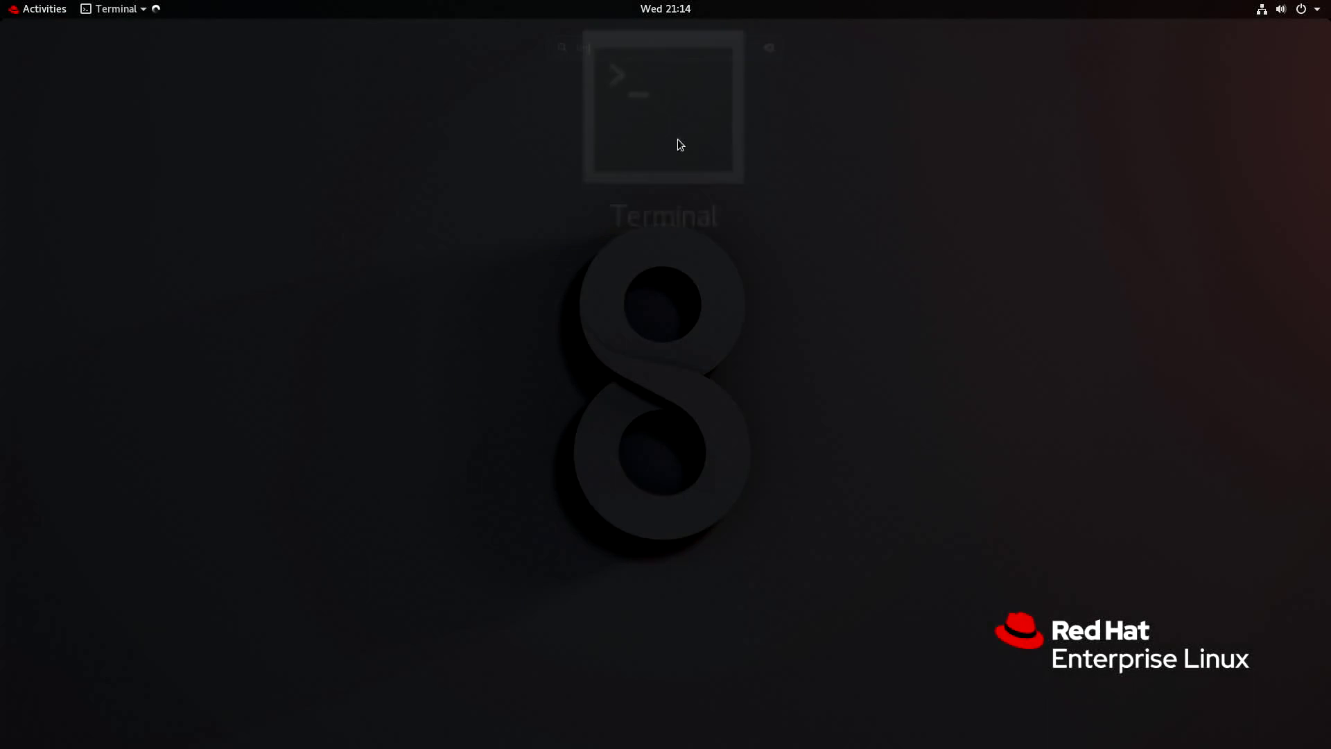
left_click_drag(398, 66, 406, 219)
- Open the Files home folder and reposition its window so that it overlaps the Terminal window
left_click(49, 9)
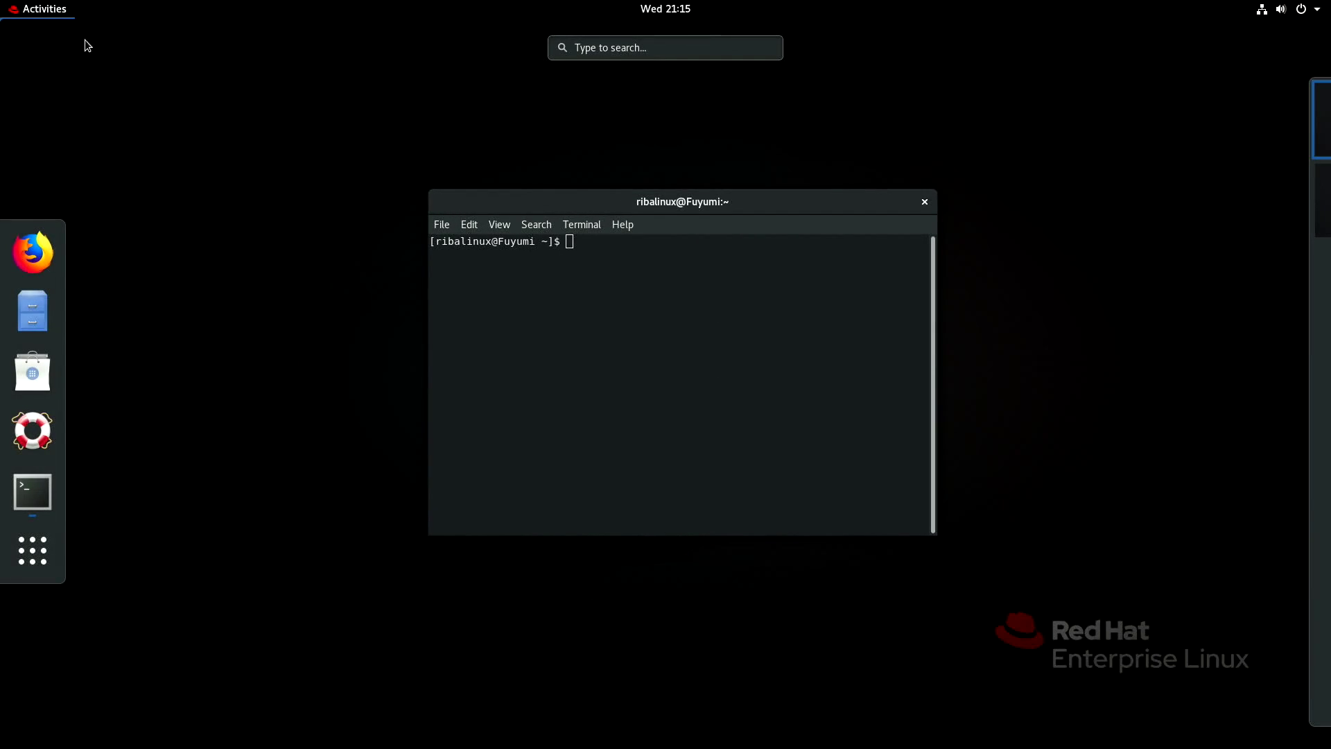
left_click(33, 310)
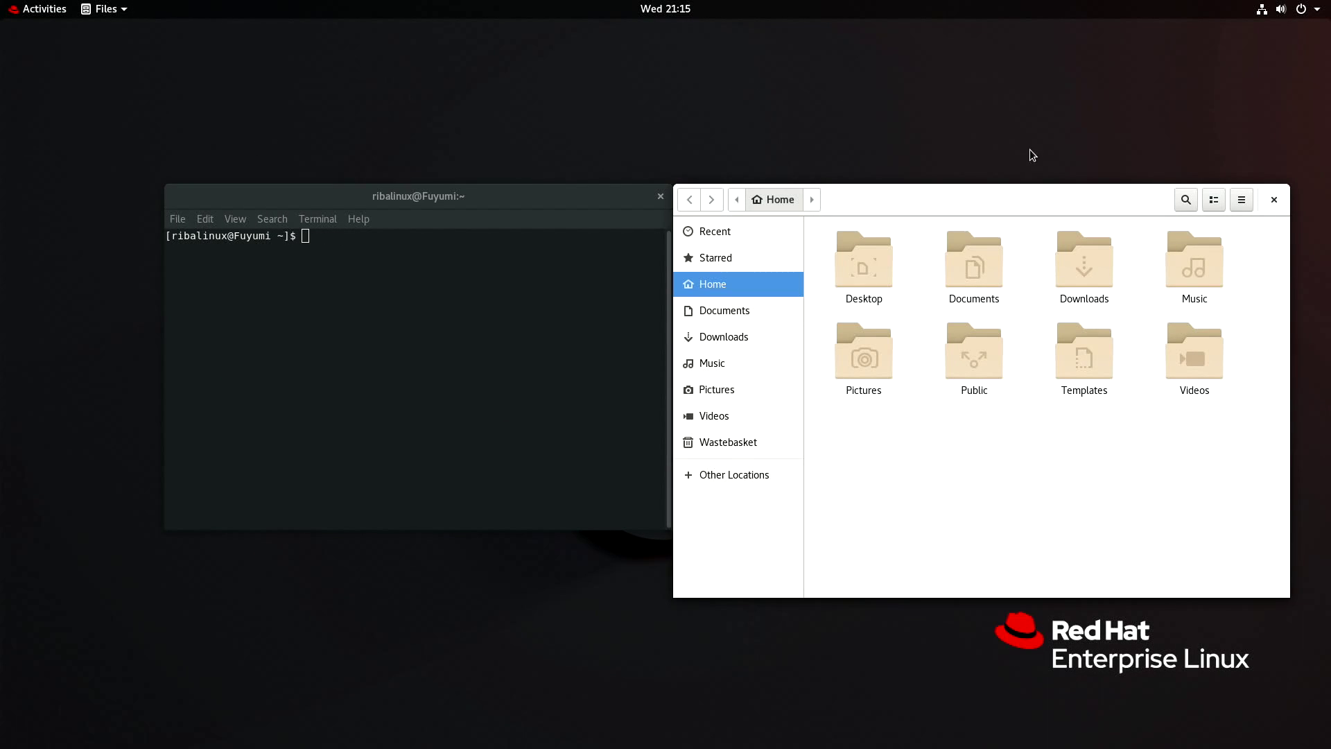
left_click_drag(1006, 199, 866, 161)
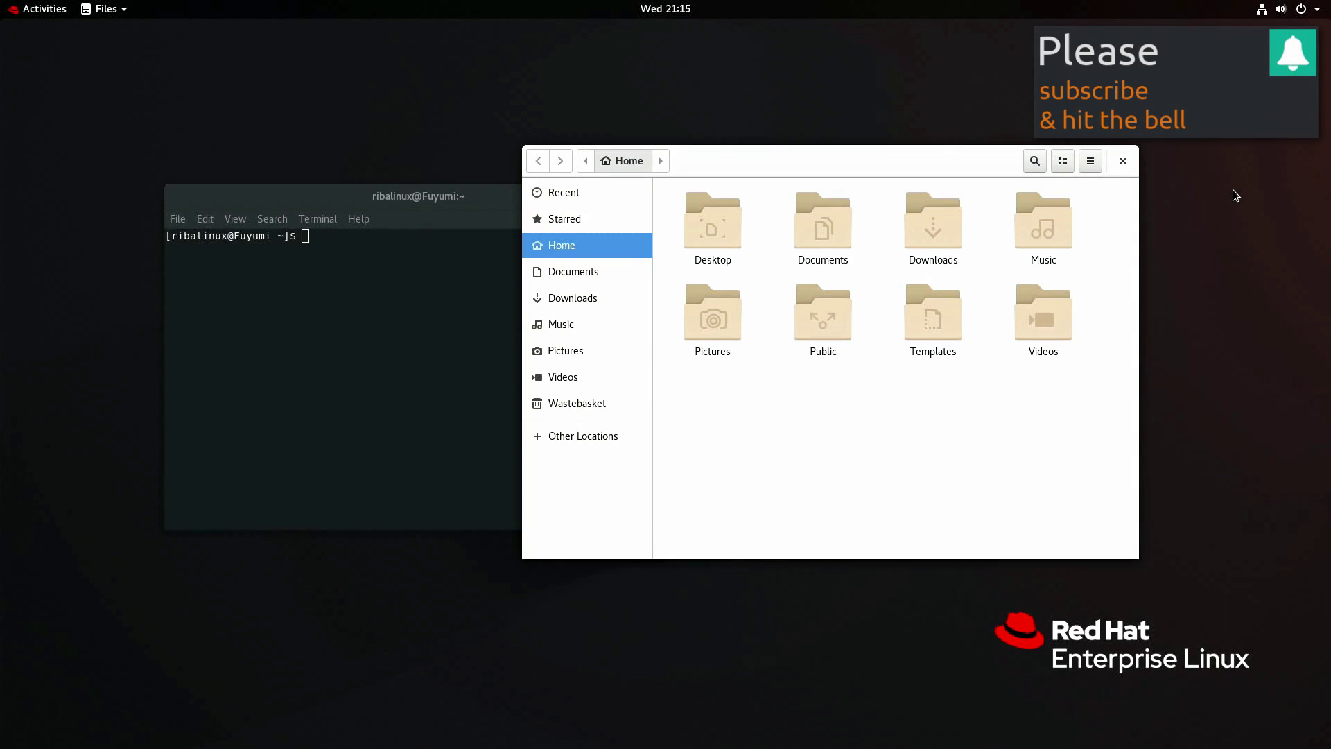
- Switch to the Terminal window and close it, and move the Files window to the upper middle of the desktop
key("alt+Tab")
key("alt+Tab")
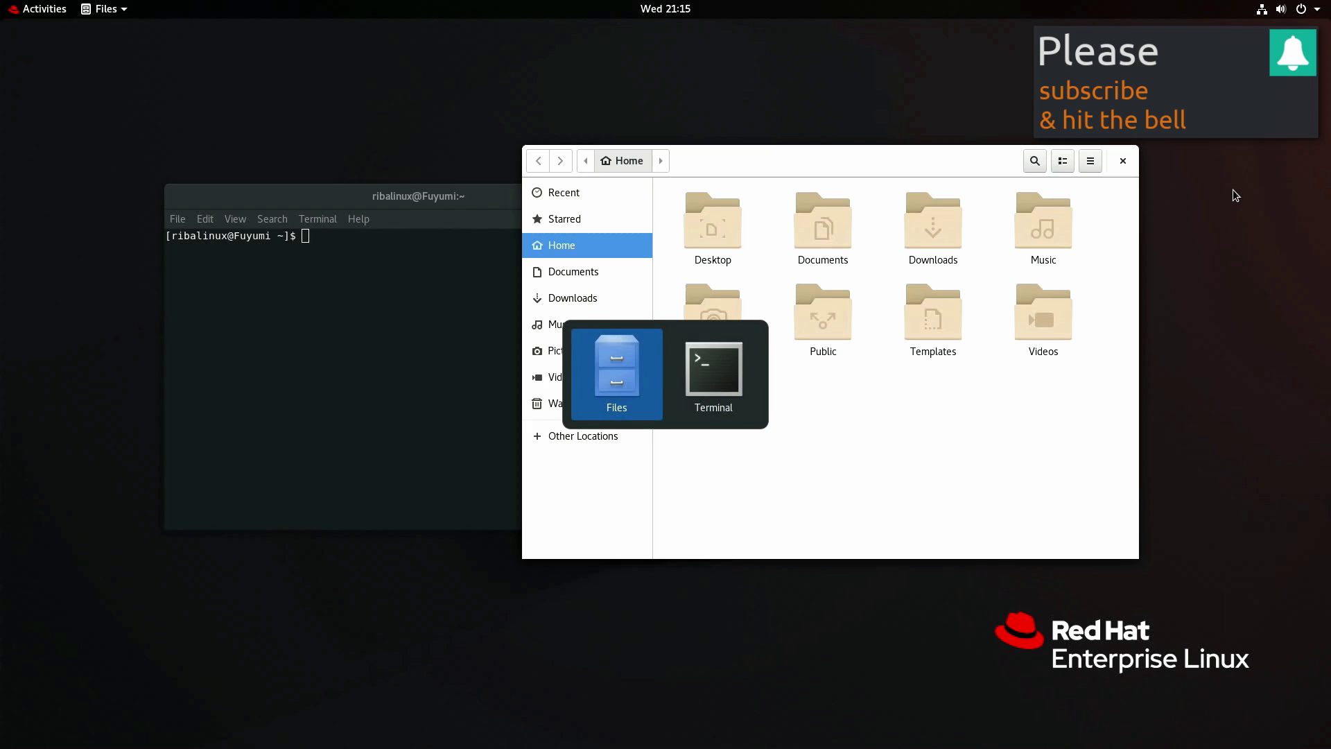
key("alt+Tab")
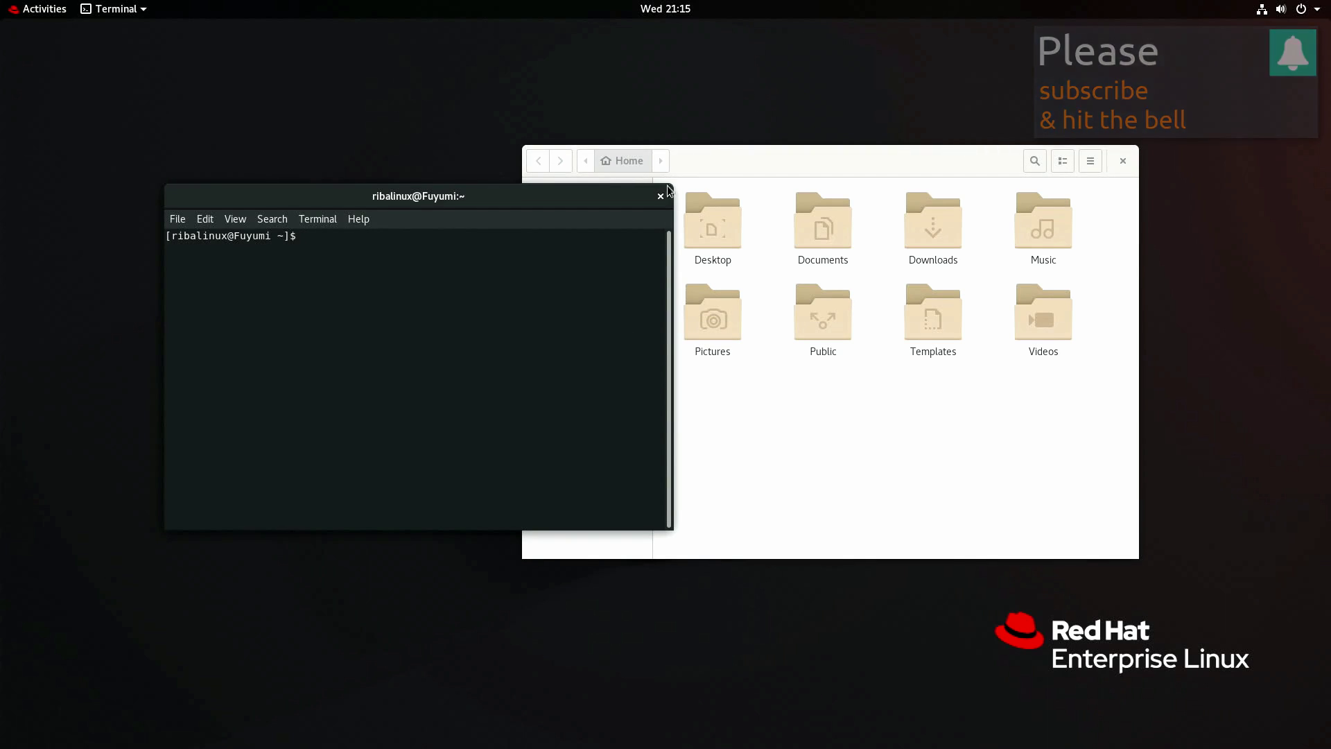
key("alt+F4")
left_click_drag(835, 155, 655, 136)
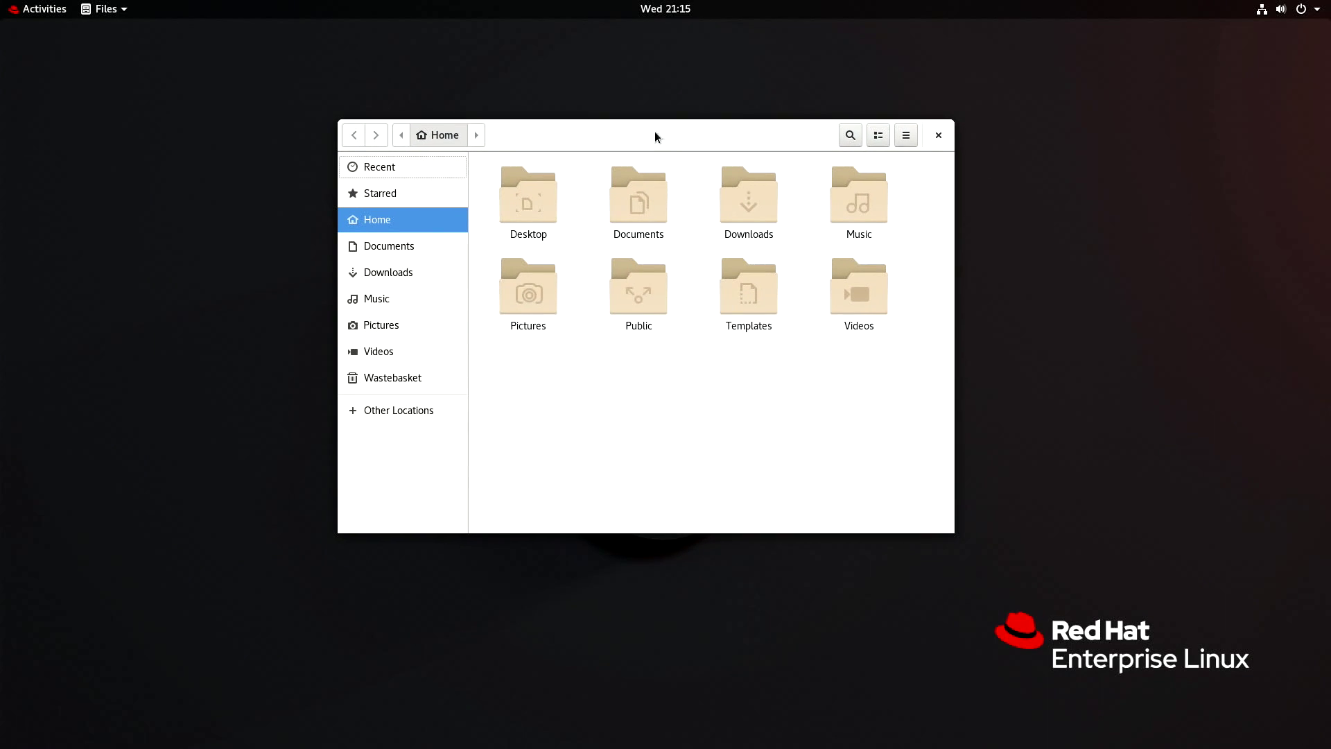
- Examine the sorting and display options, the list view and the search field of Files, ending in icon view
left_click(908, 136)
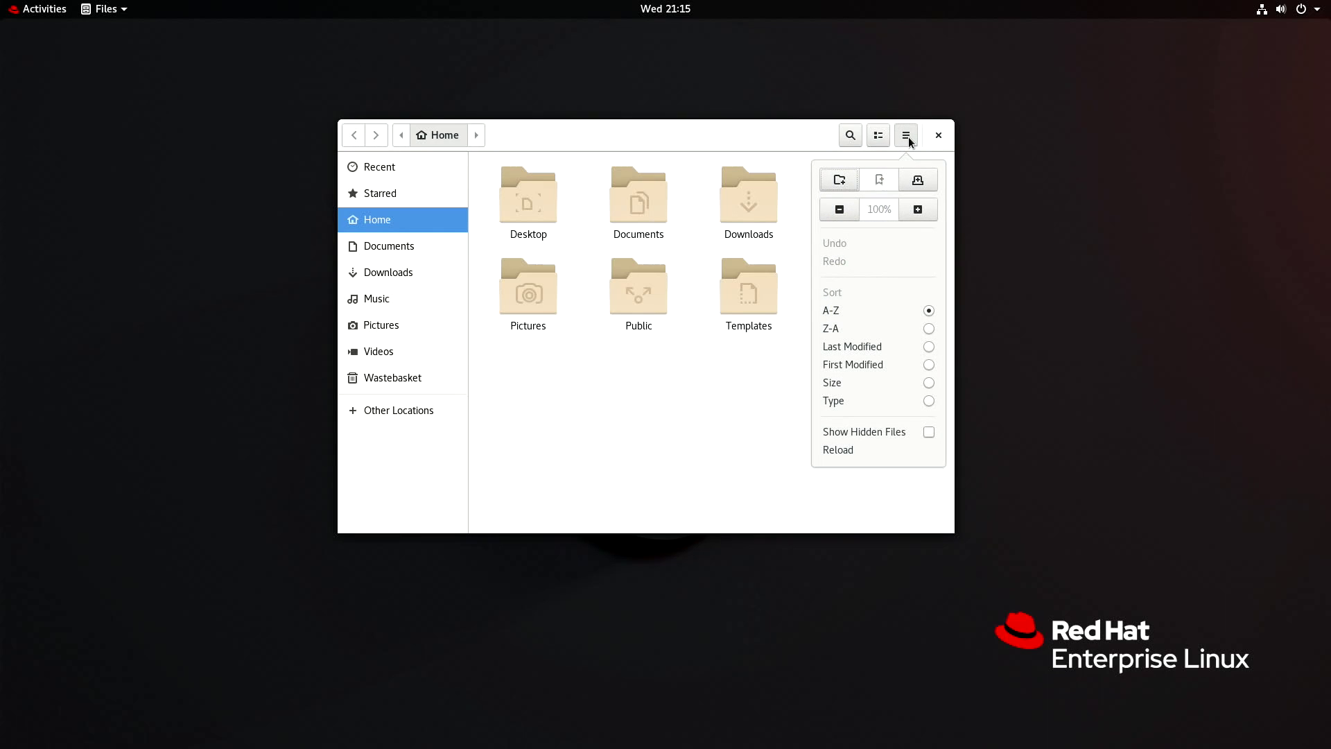
left_click(908, 135)
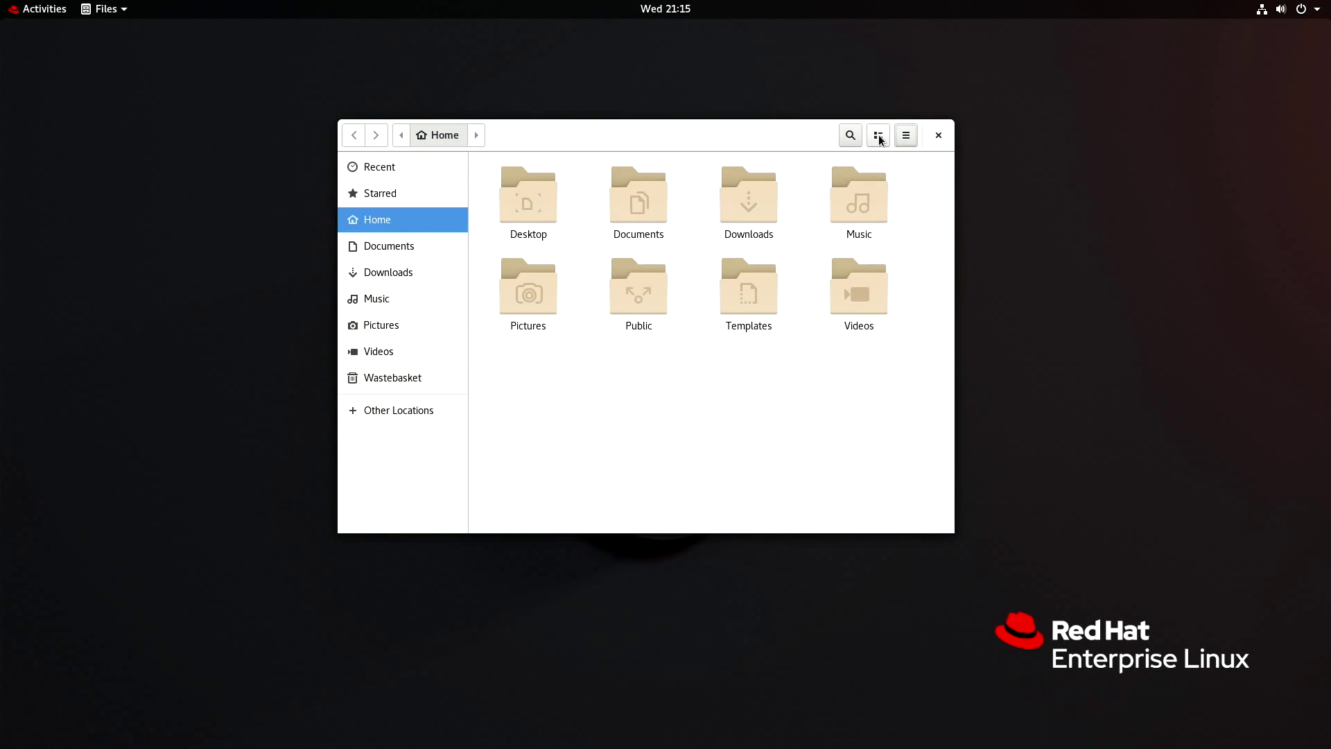
left_click(878, 136)
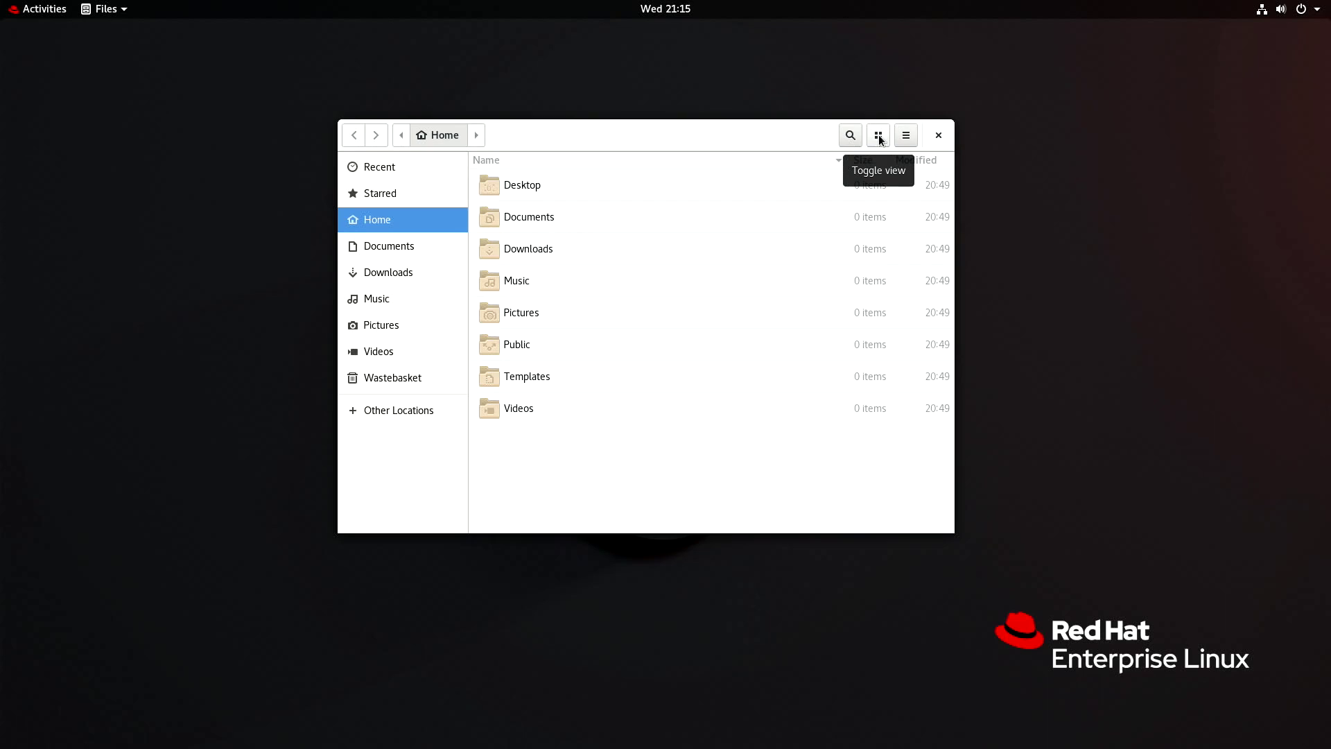
left_click(880, 137)
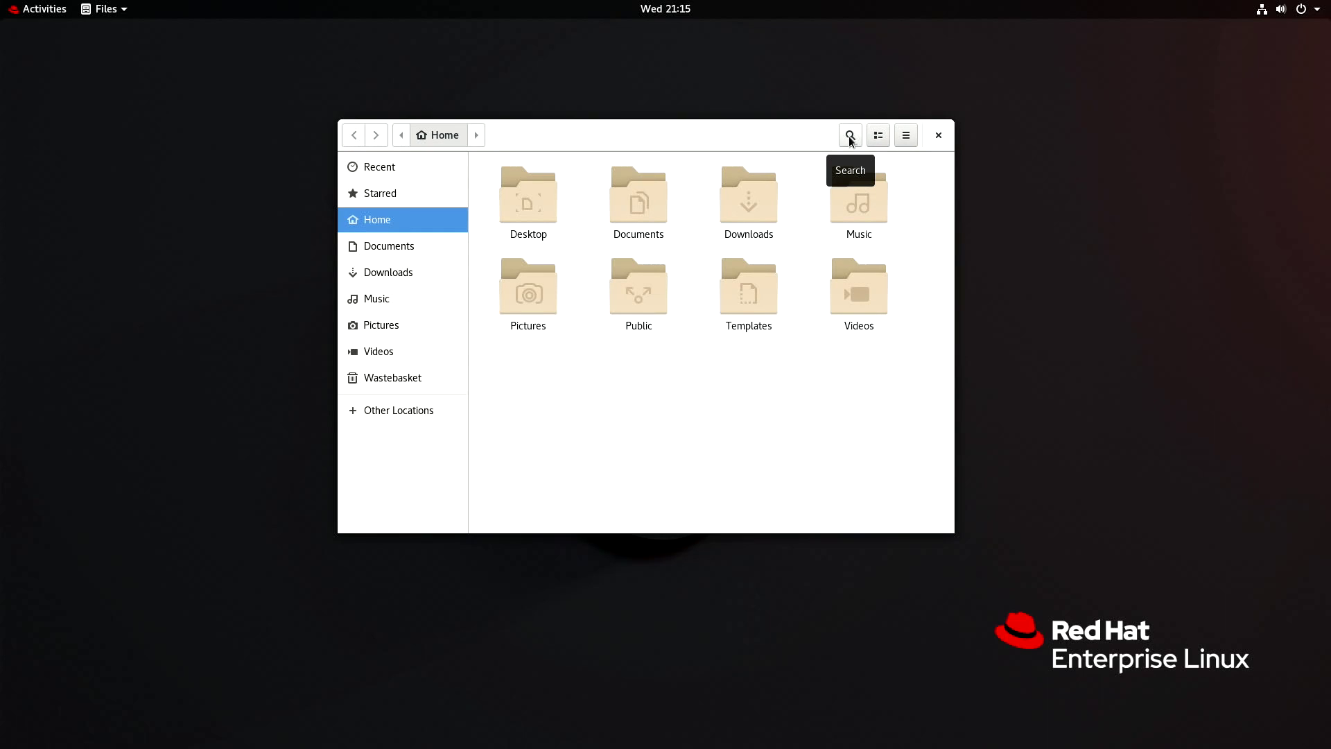
left_click(851, 139)
left_click(850, 137)
- Maximise and restore the Files window, and minimise it and bring it back from the window overview
double_click(732, 133)
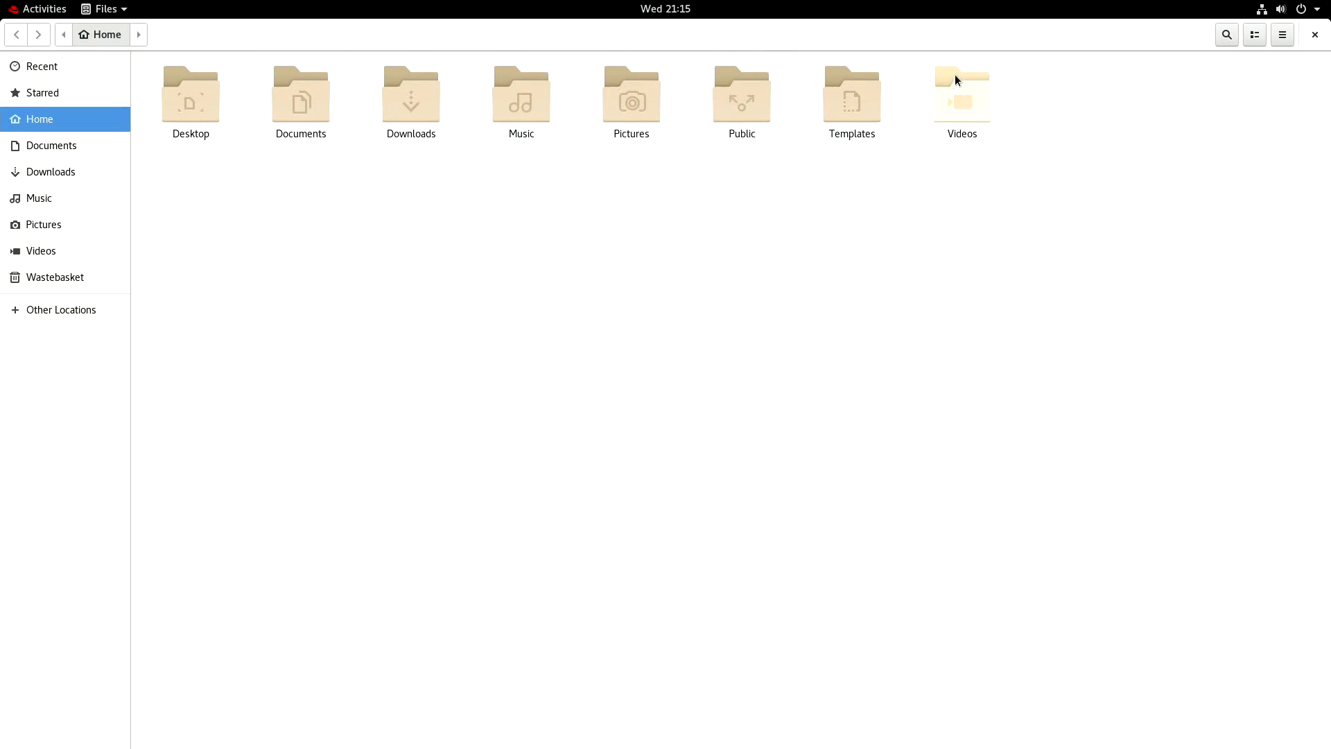
double_click(955, 31)
right_click(727, 139)
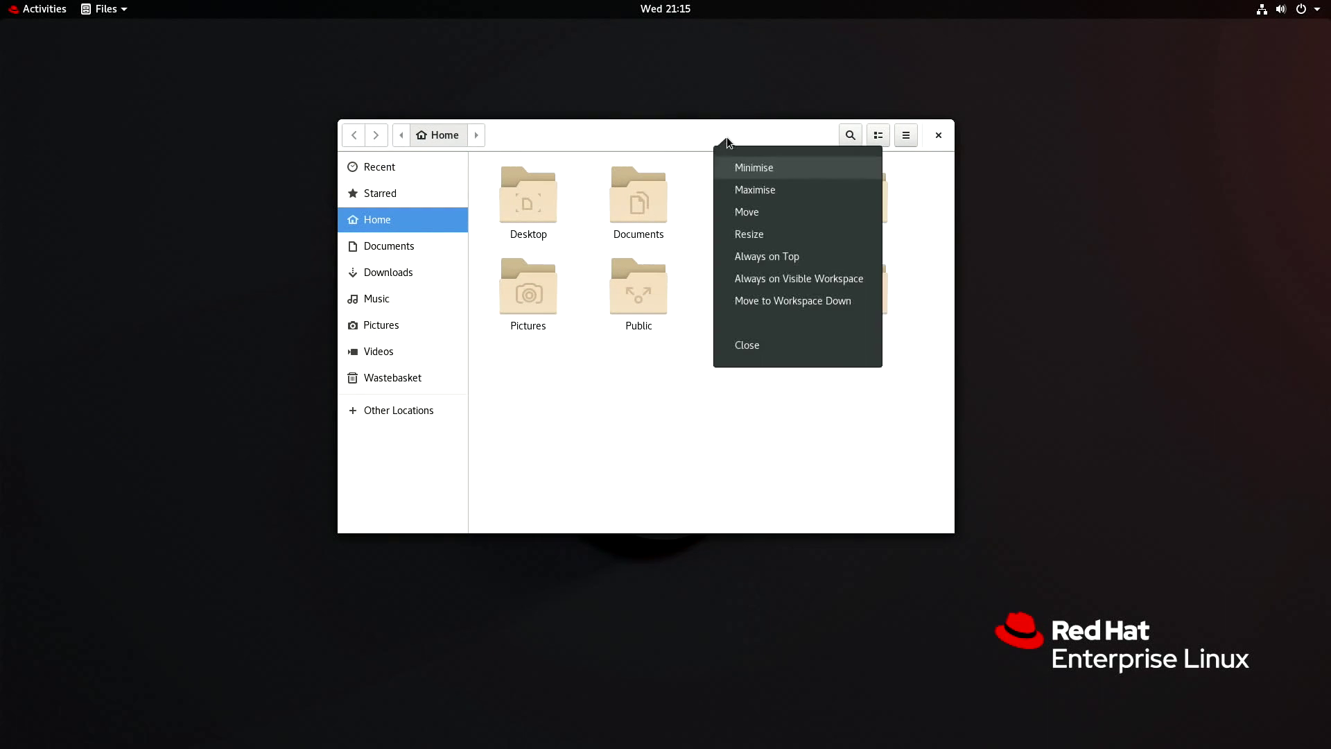
left_click(801, 166)
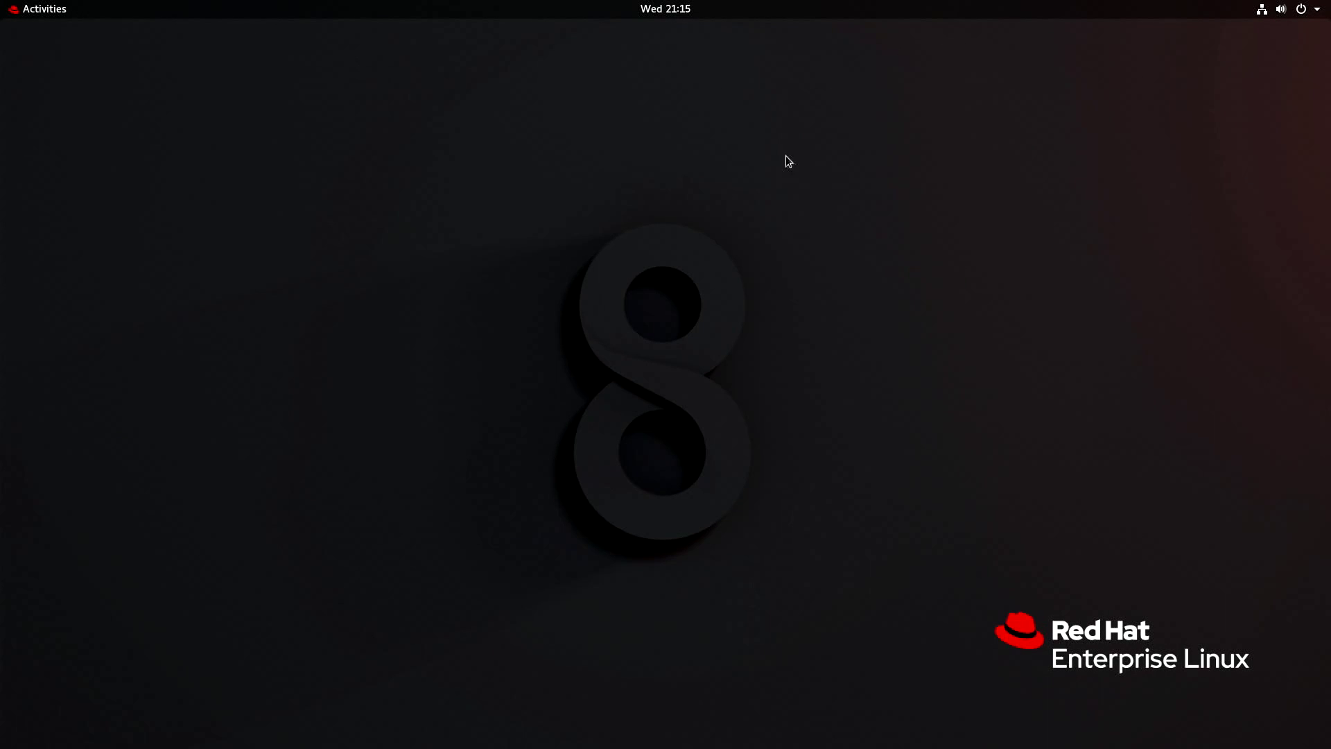
left_click(50, 14)
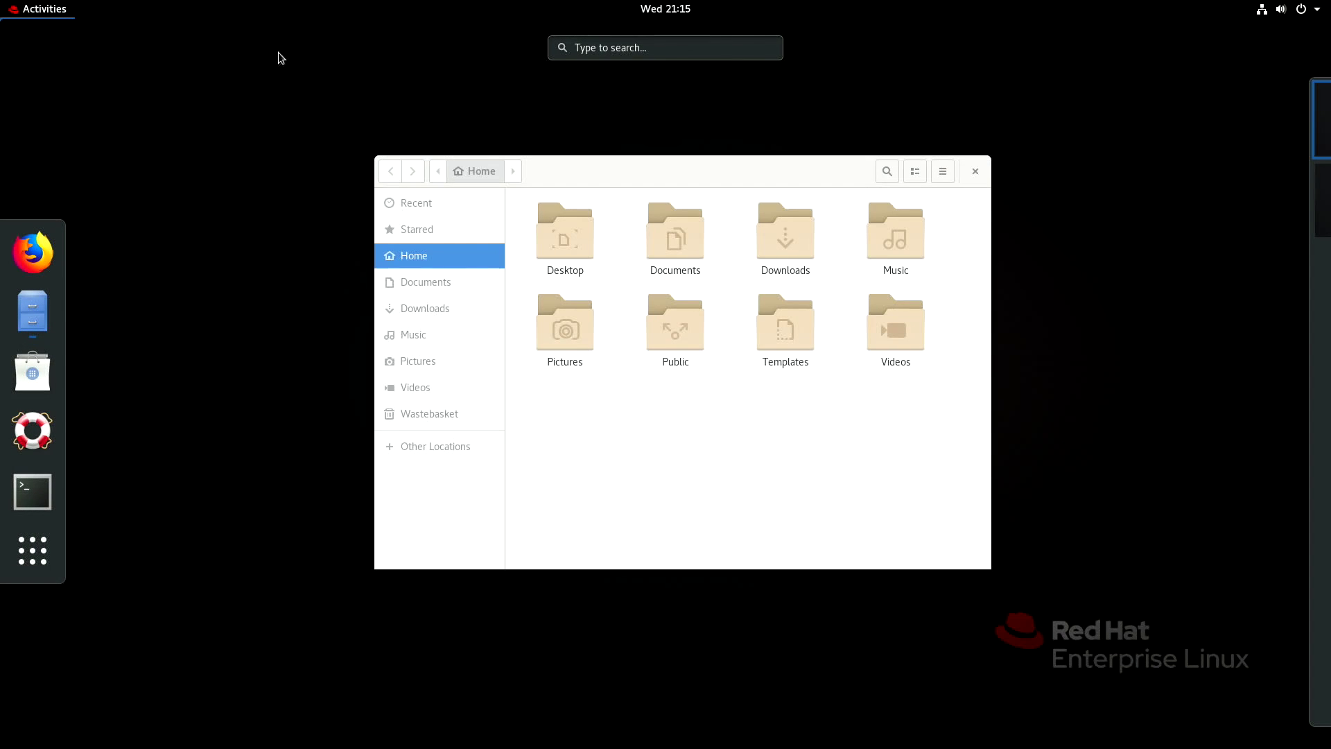
left_click(547, 360)
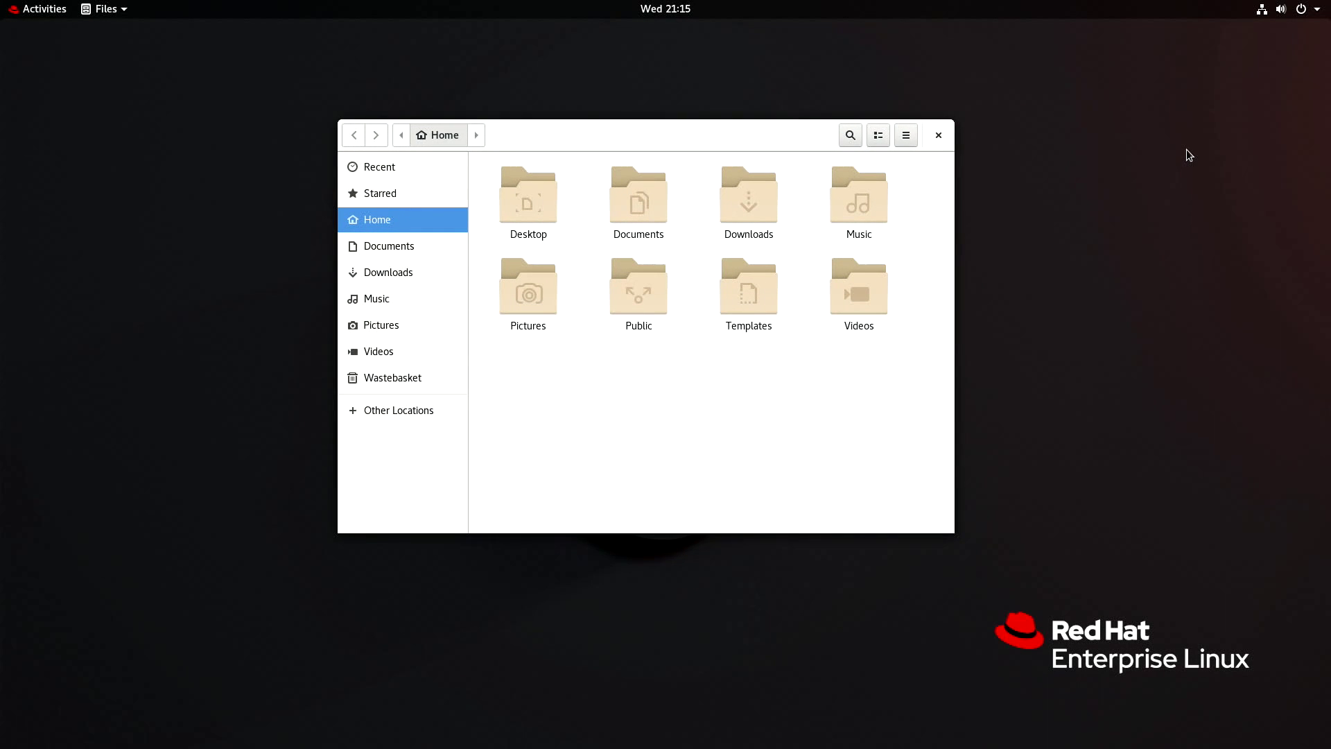
- View the workspace below and return to the first workspace
key("ctrl+alt+Down")
key("ctrl+alt+Up")
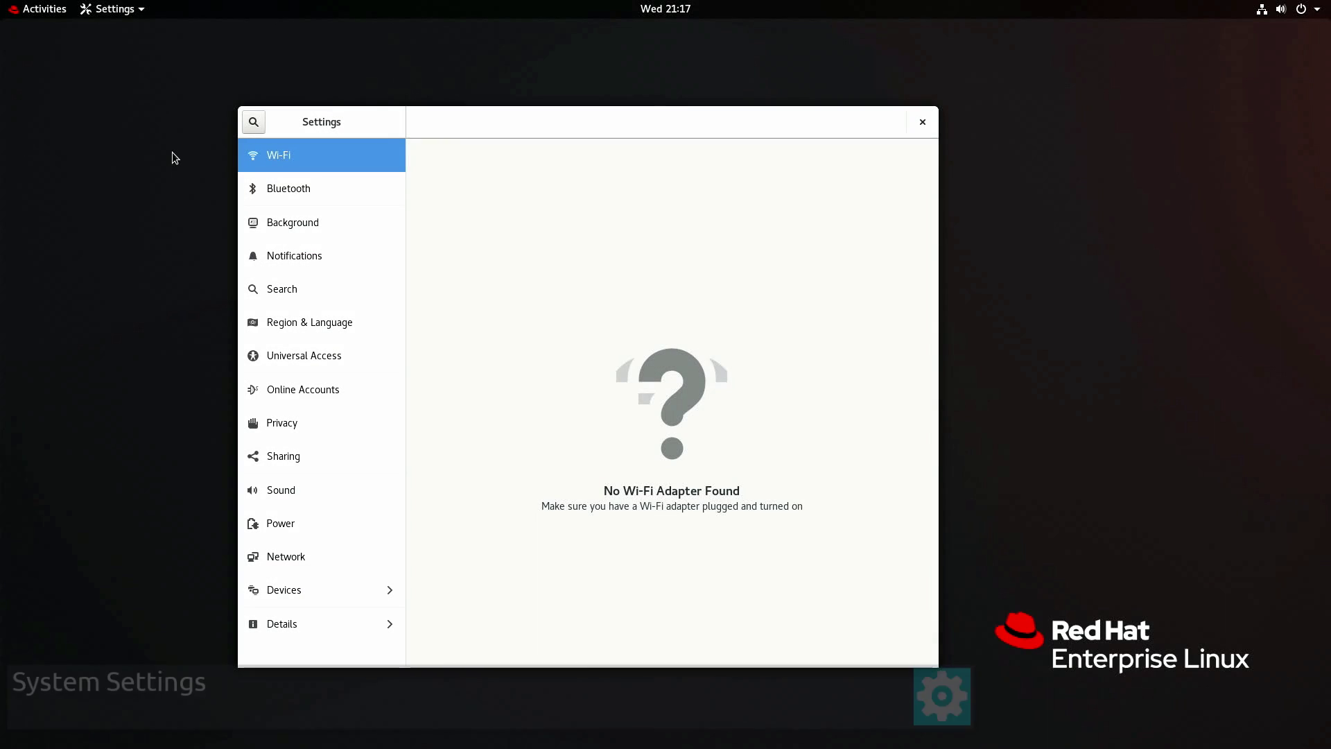
- In Settings, review the Bluetooth, Background, Notifications, Search, Region & Language, Universal Access and Online Accounts pages
left_click(251, 182)
left_click(248, 226)
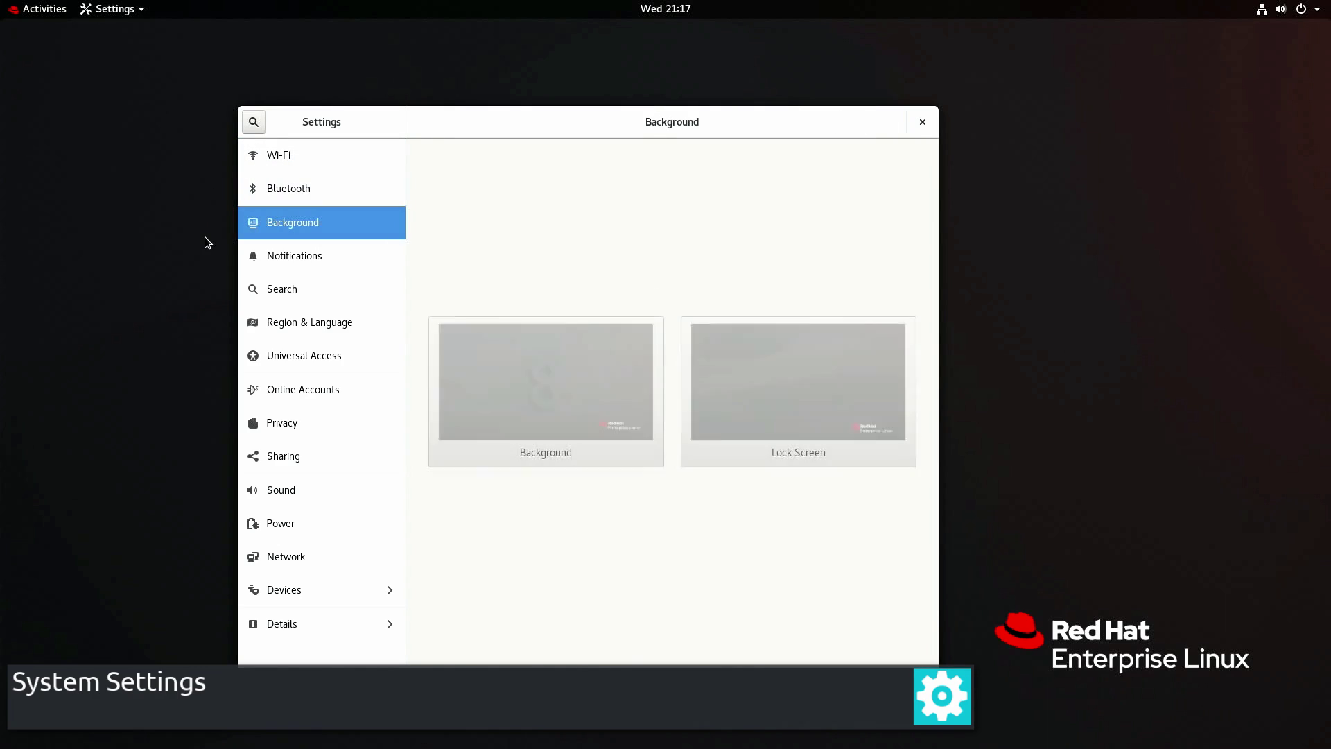
left_click(253, 258)
left_click(251, 295)
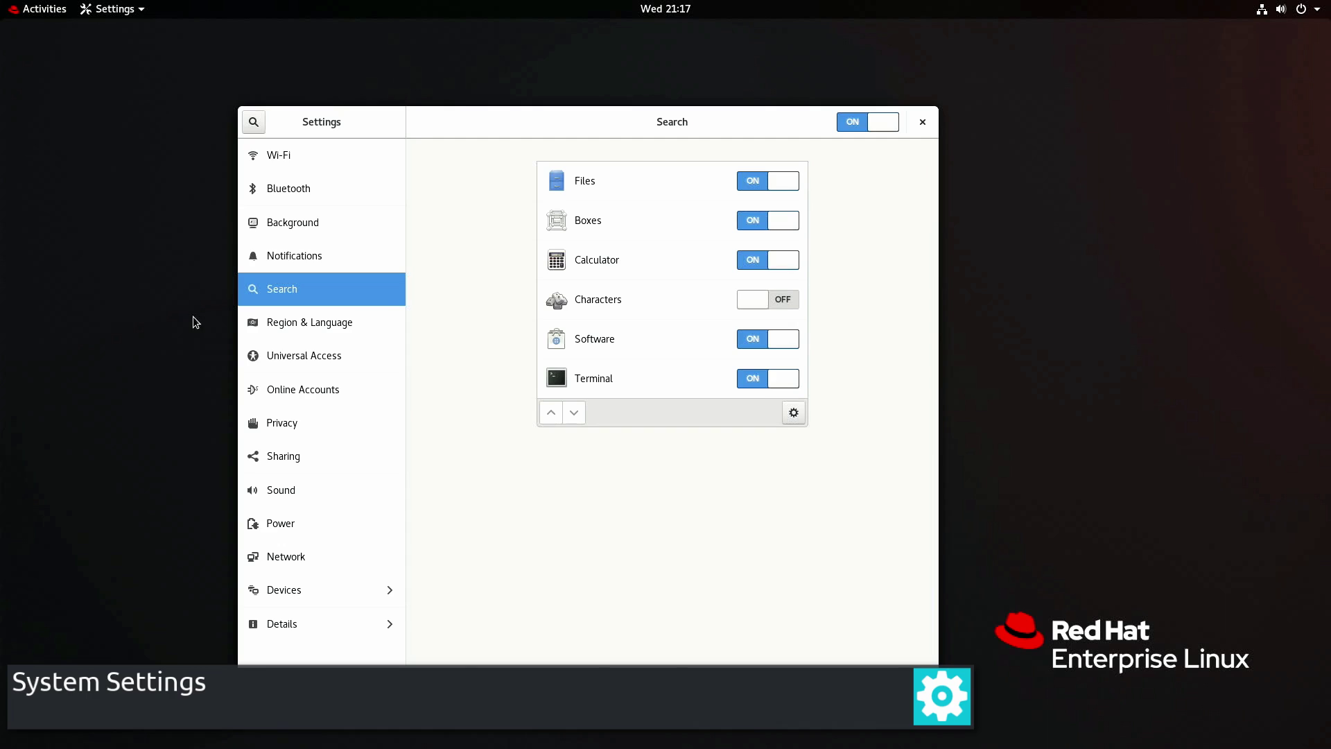
left_click(254, 326)
left_click(264, 360)
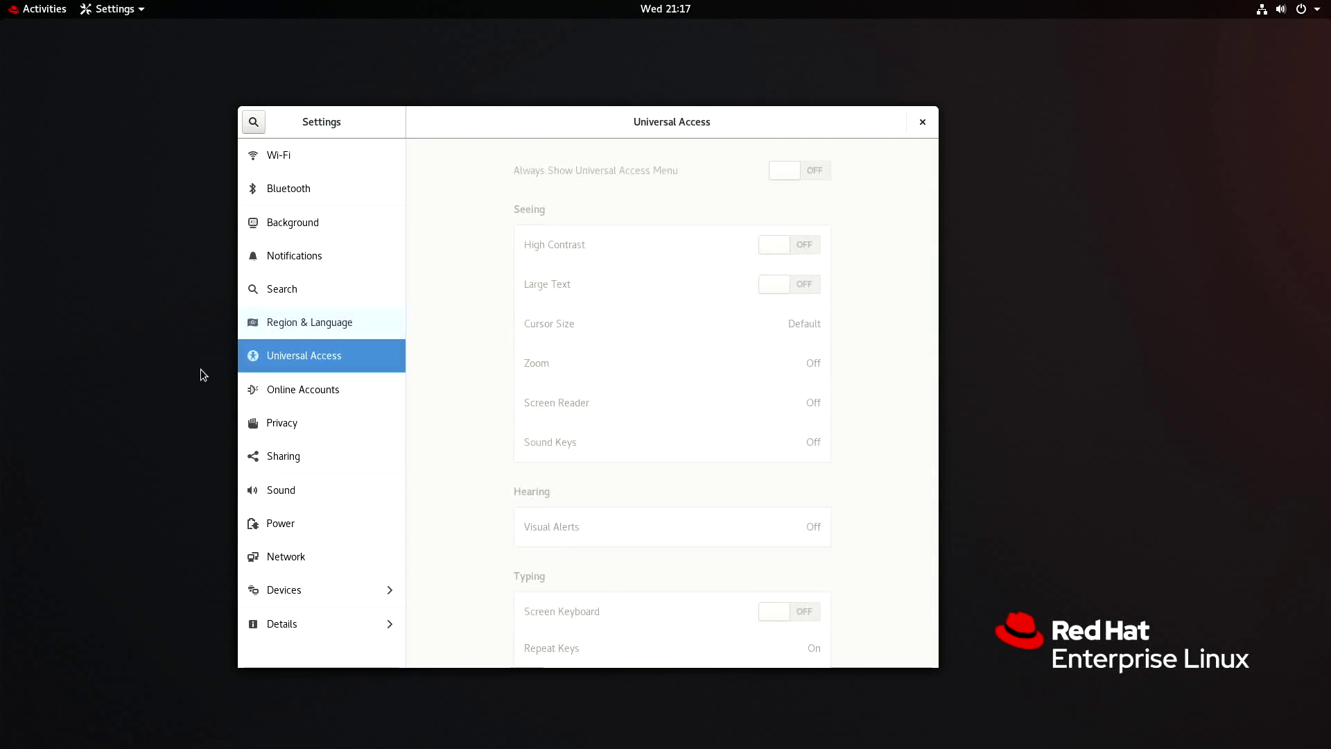
left_click(246, 389)
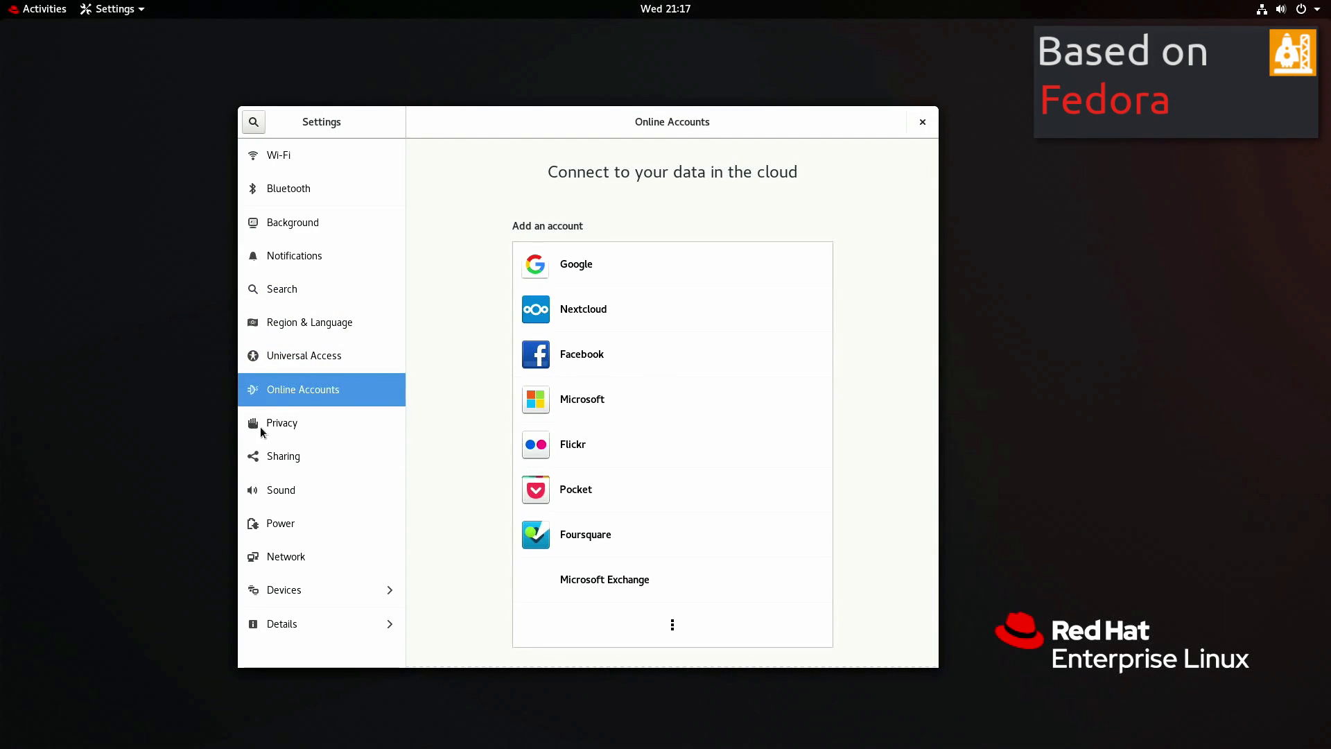
- Review the Privacy, Sharing, Sound, Power and Network settings pages
left_click(263, 429)
left_click(257, 458)
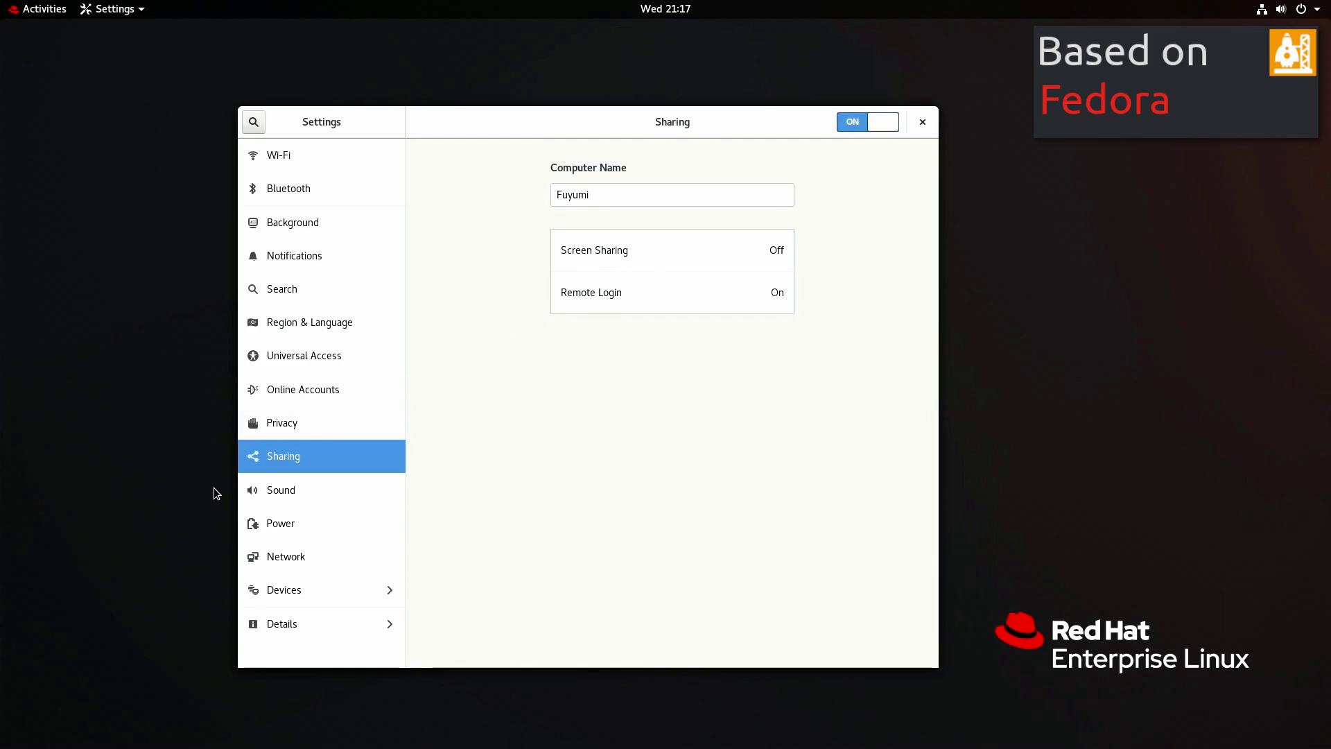
left_click(254, 496)
left_click(243, 523)
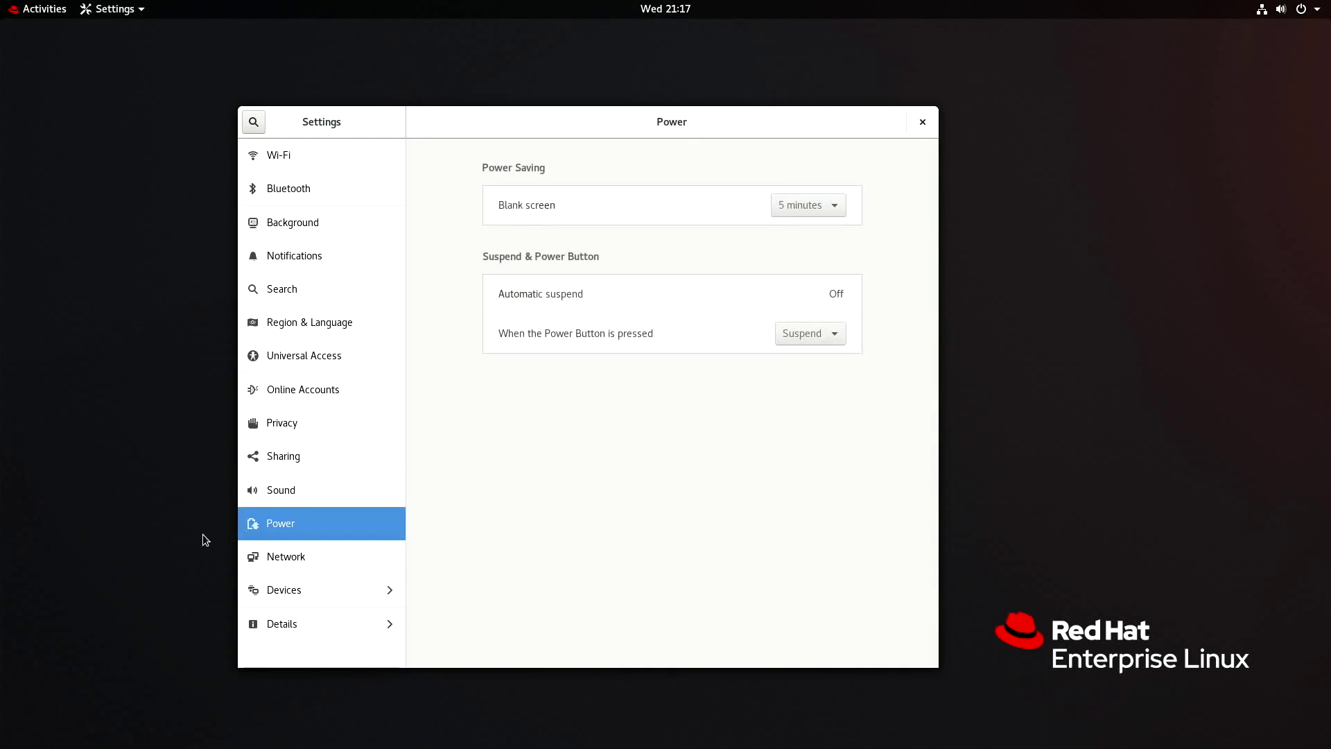
left_click(264, 559)
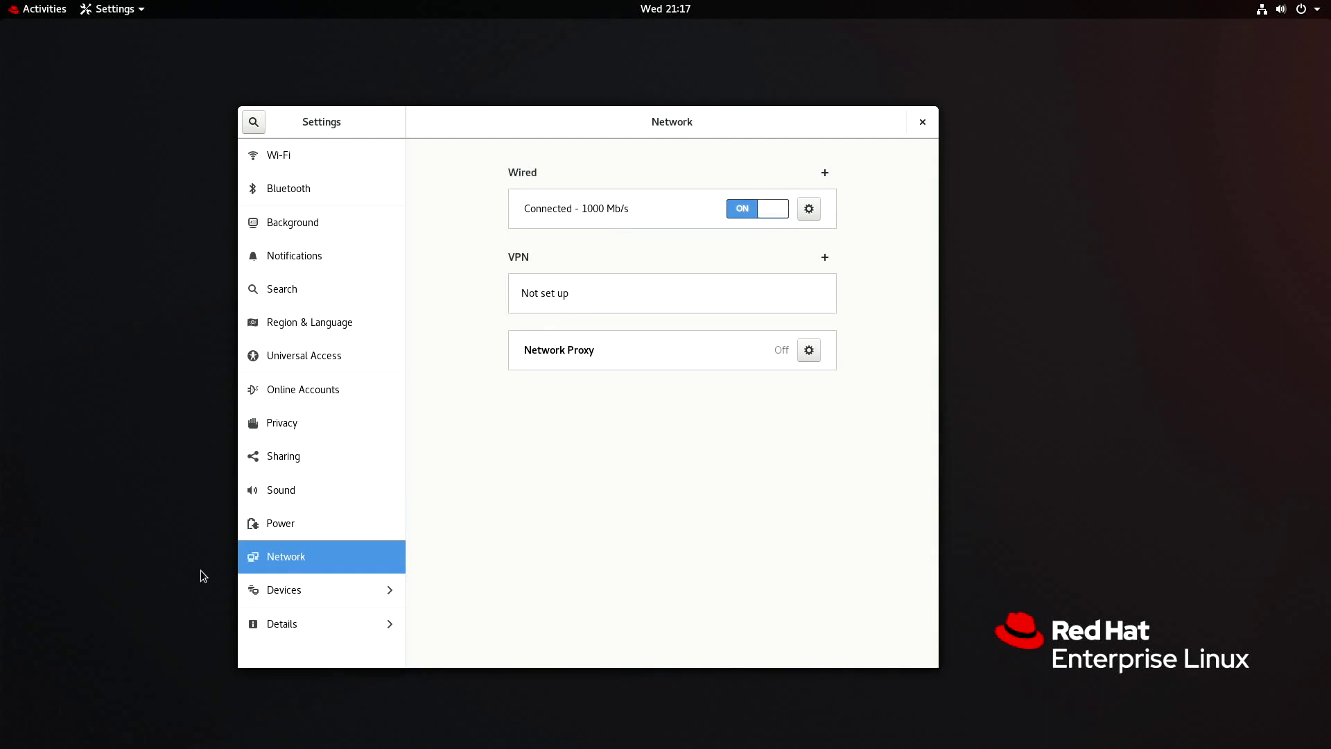
- Review the Displays, Keyboard, Mouse & Touchpad, Printers, Removable Media, Thunderbolt, Wacom Tablet and Colour pages of the Devices settings
left_click(243, 582)
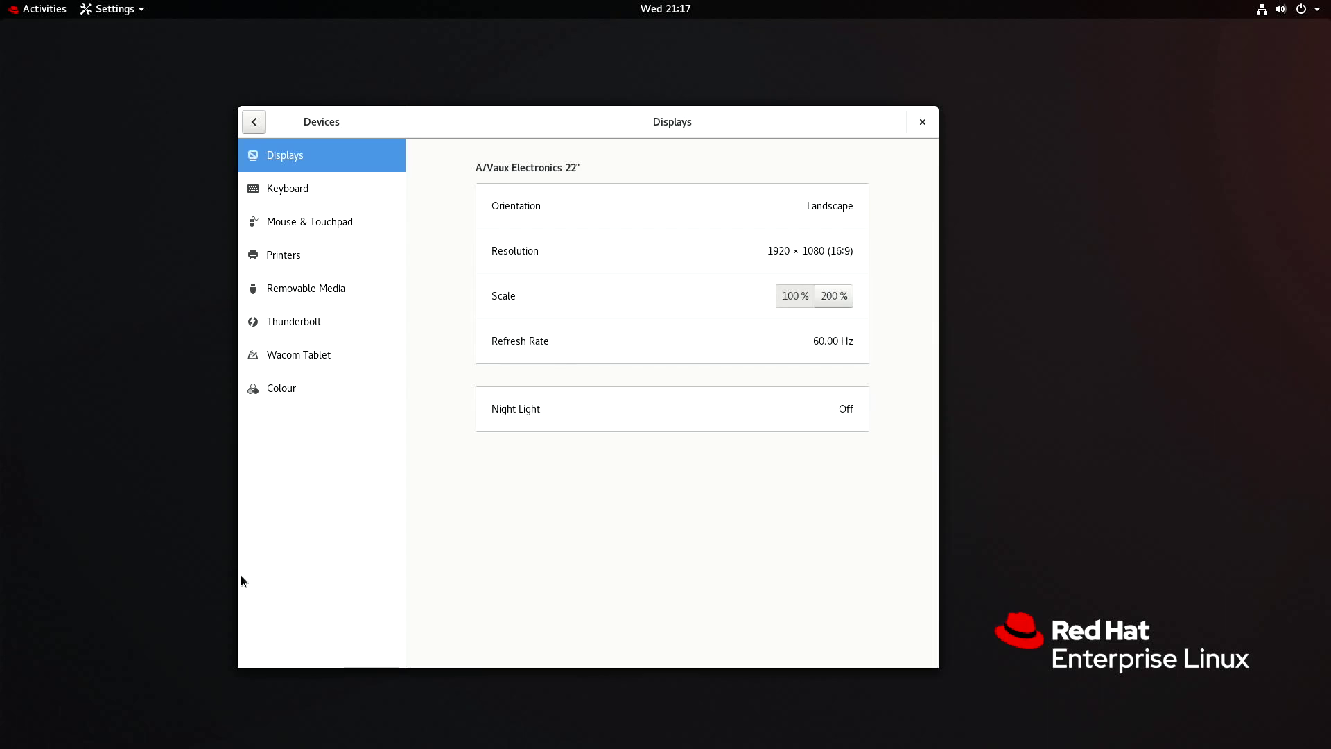
left_click(259, 197)
left_click(269, 221)
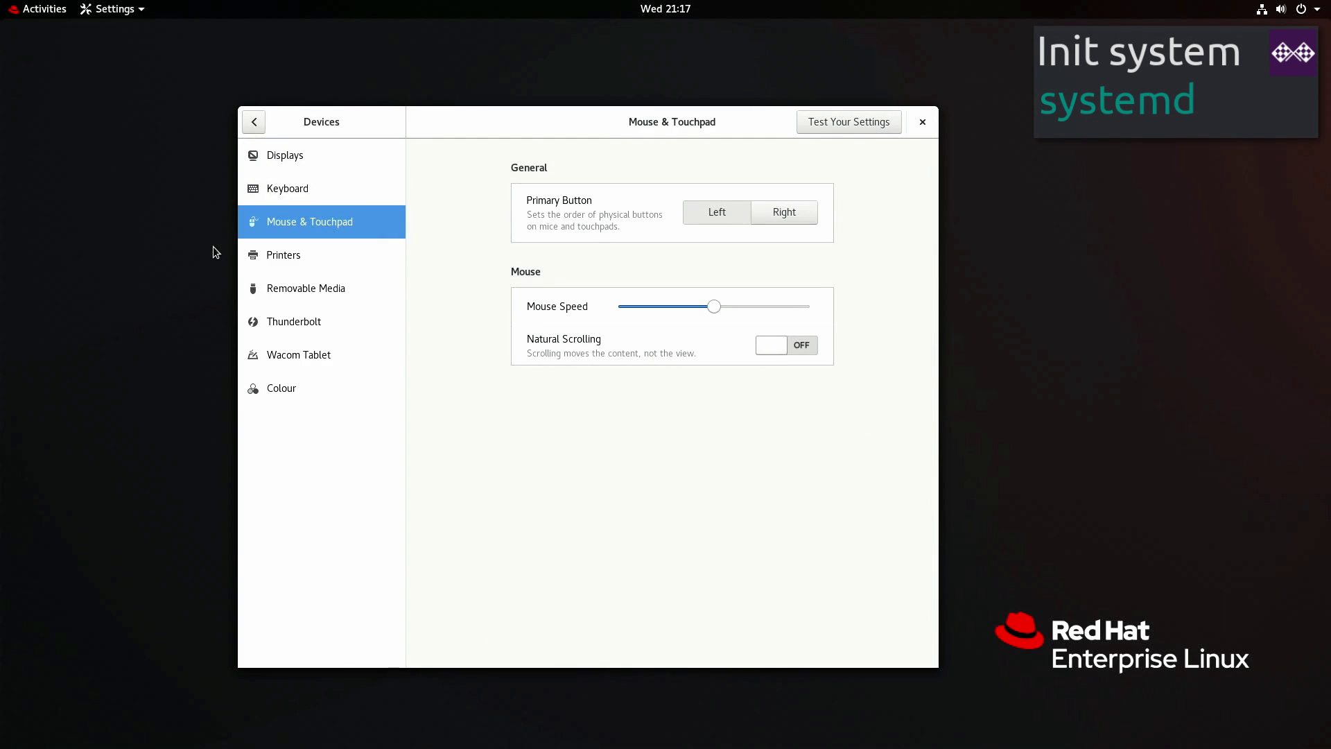
left_click(262, 266)
left_click(263, 291)
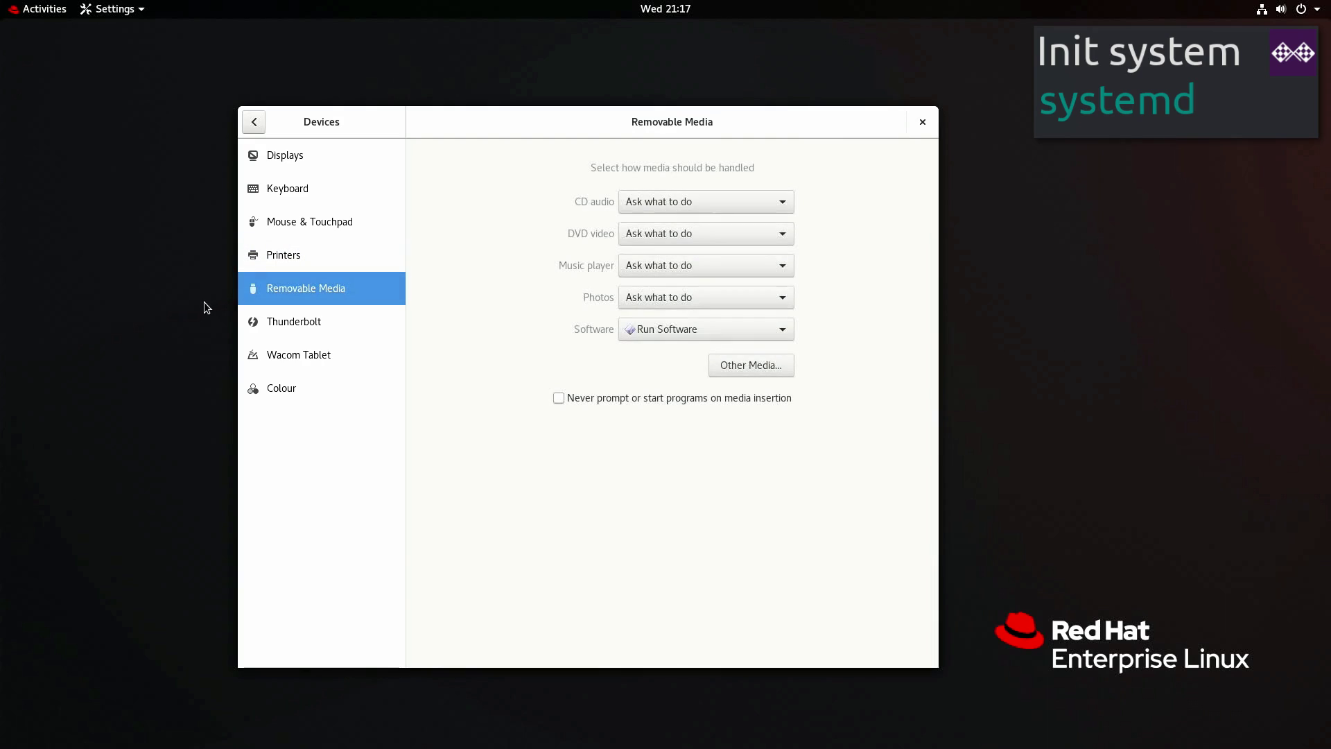
key("Down")
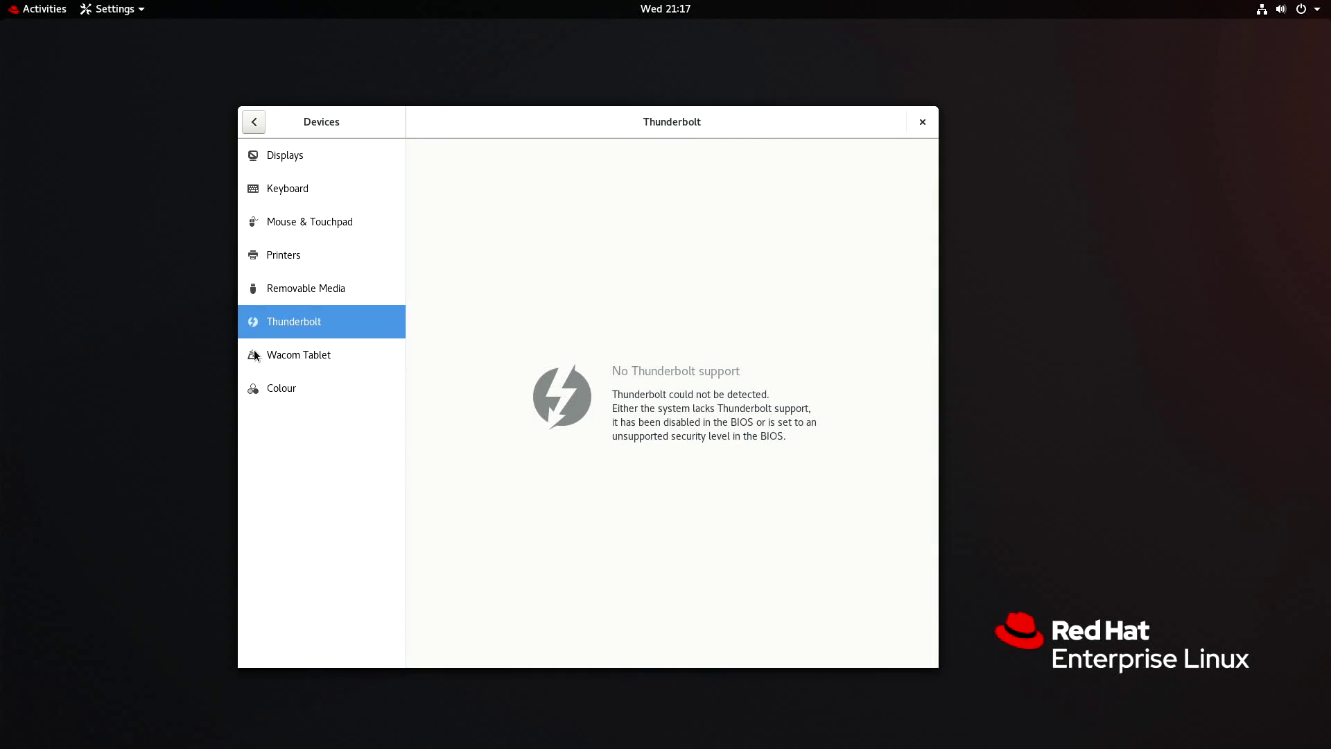
key("Down")
key("Down")
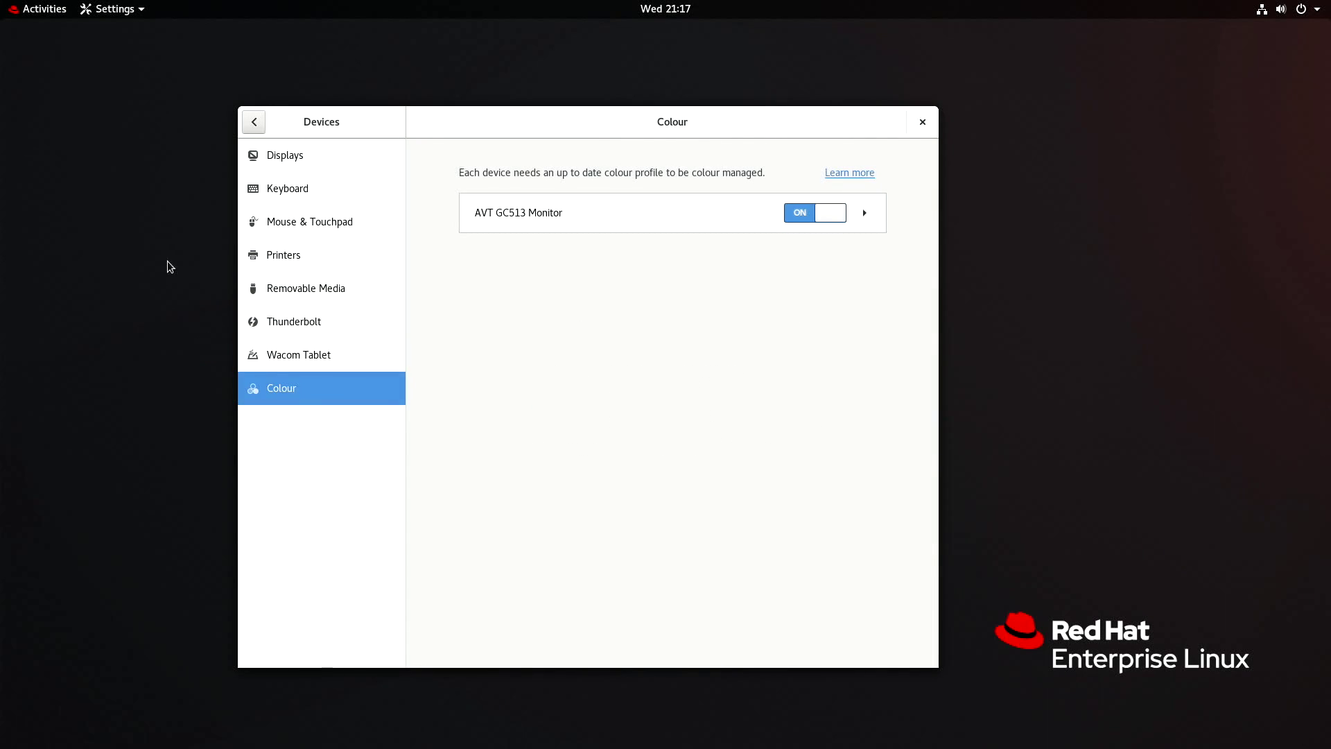
- Return to the main settings list and review the About, Date & Time, Users and Default Applications pages under Details
left_click(254, 122)
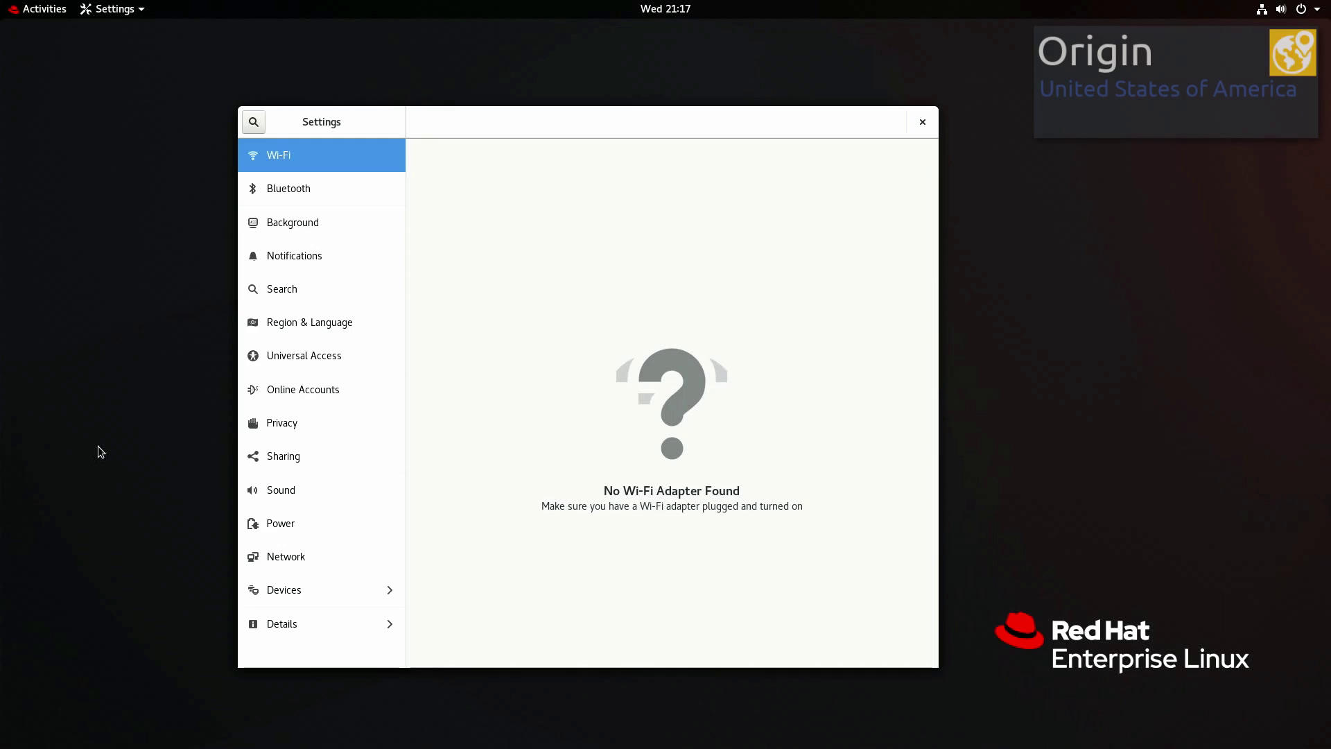
left_click(249, 625)
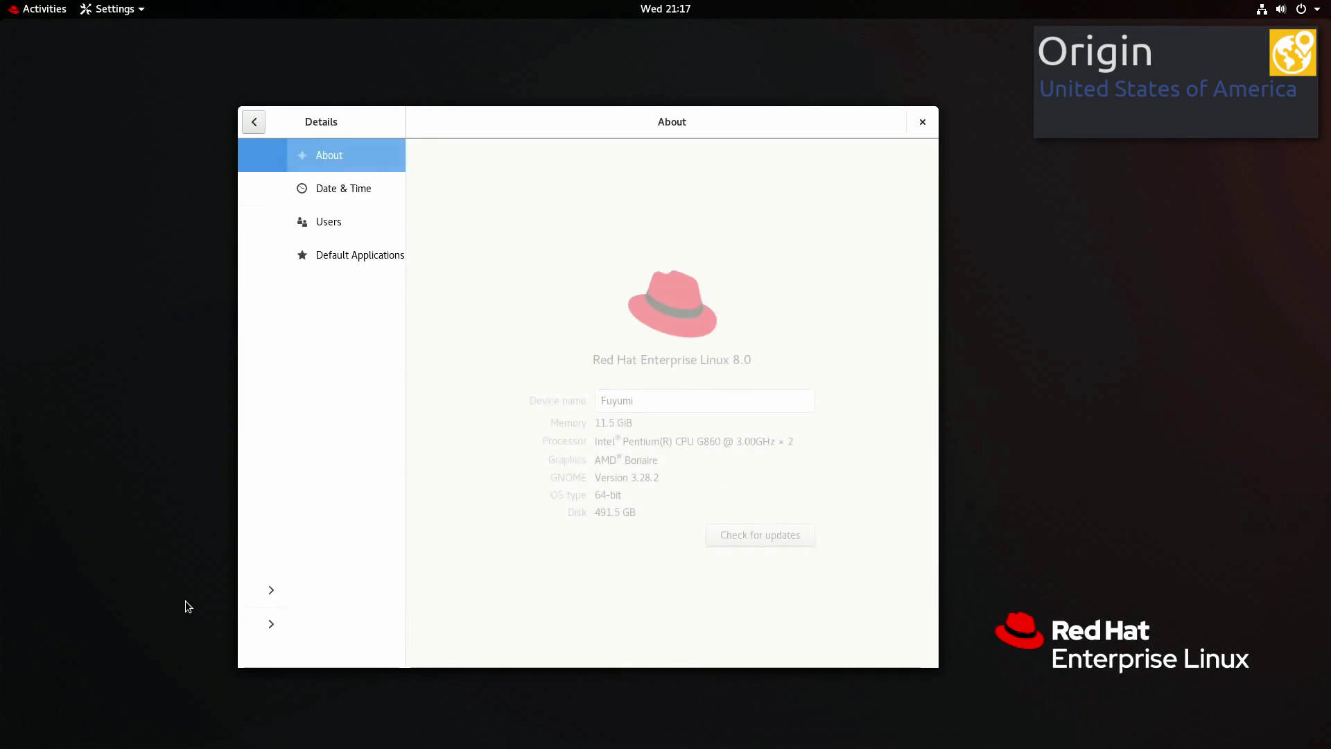
left_click(273, 188)
key("Down")
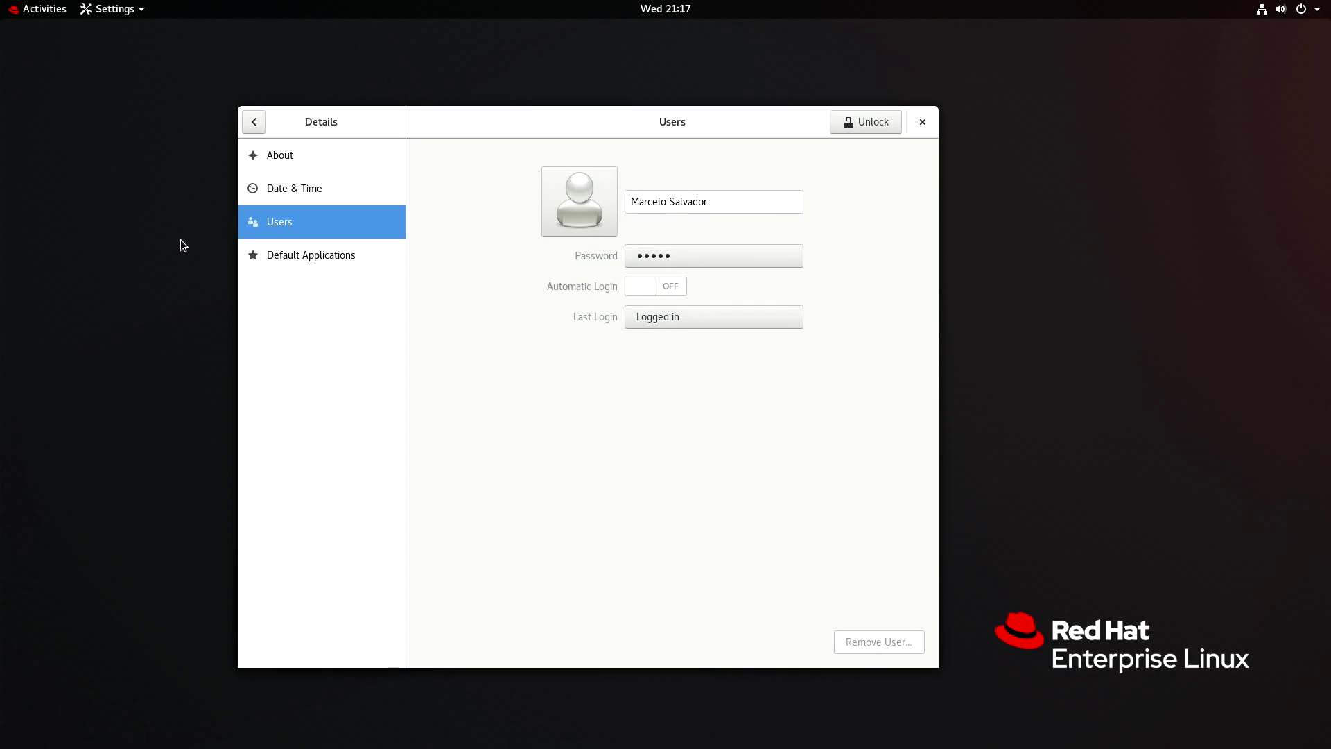
left_click(256, 256)
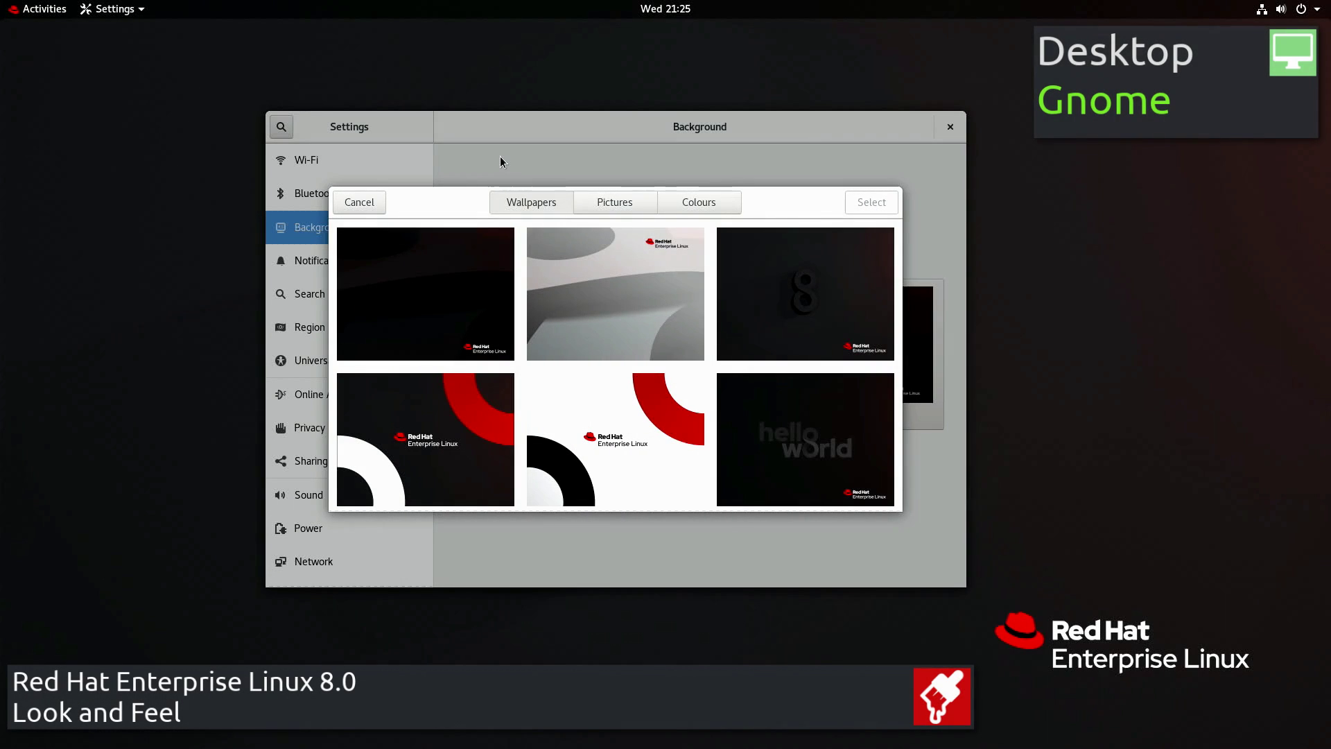
- Browse the Pictures and Colours choices for the desktop background
left_click(607, 198)
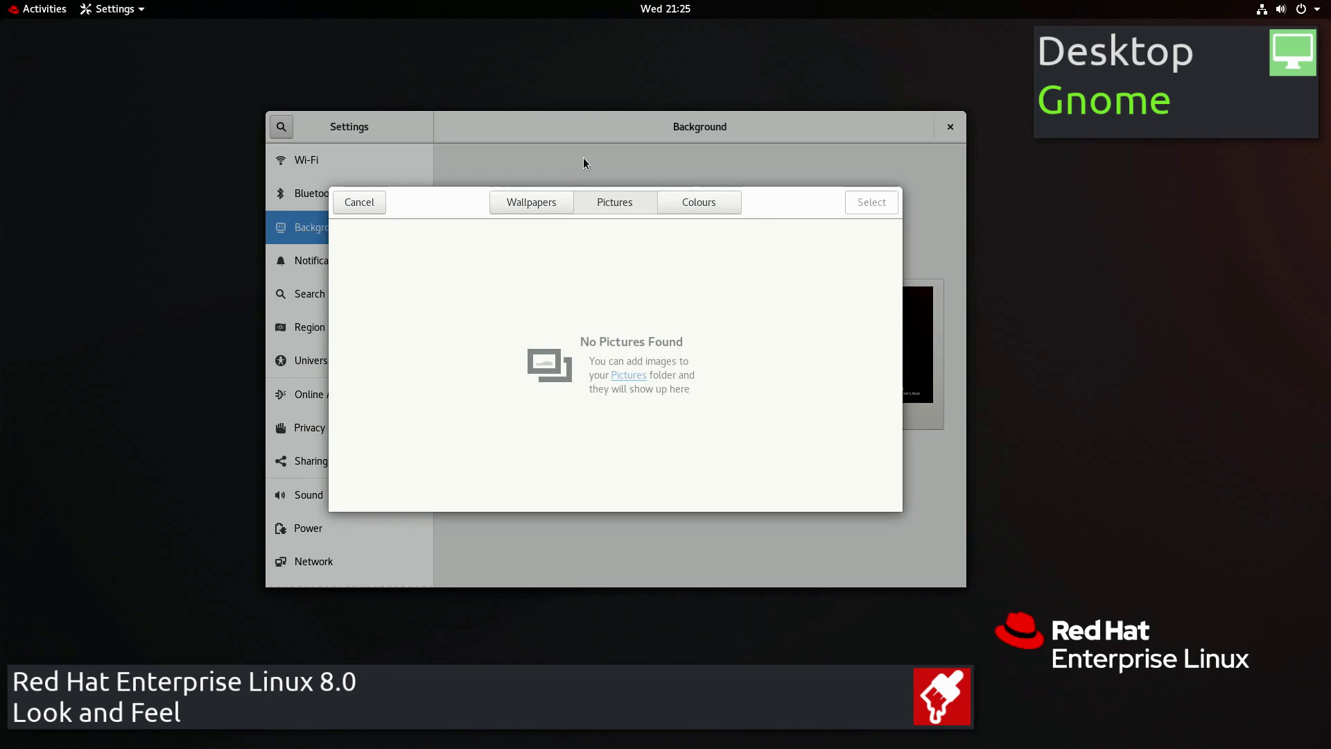
left_click(697, 200)
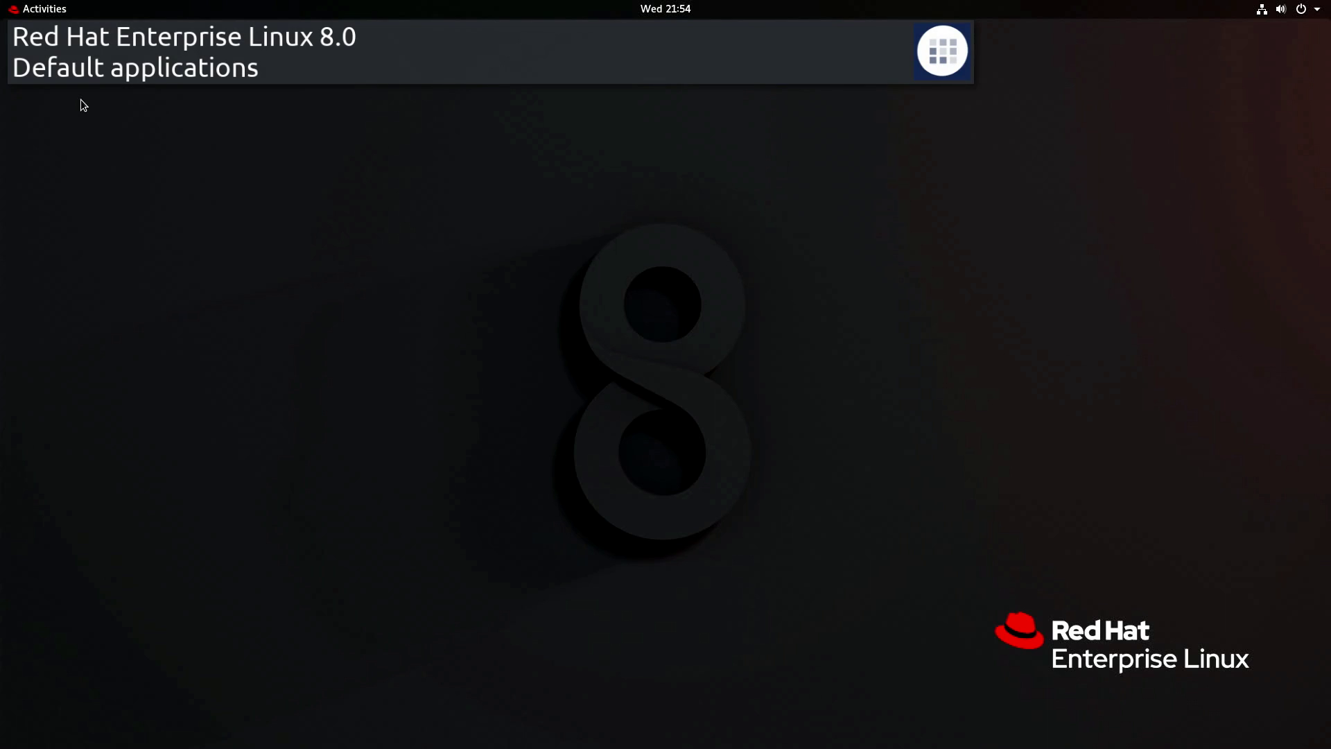
- Show the installed applications from the activities overview and look inside the Utilities folder
left_click(44, 9)
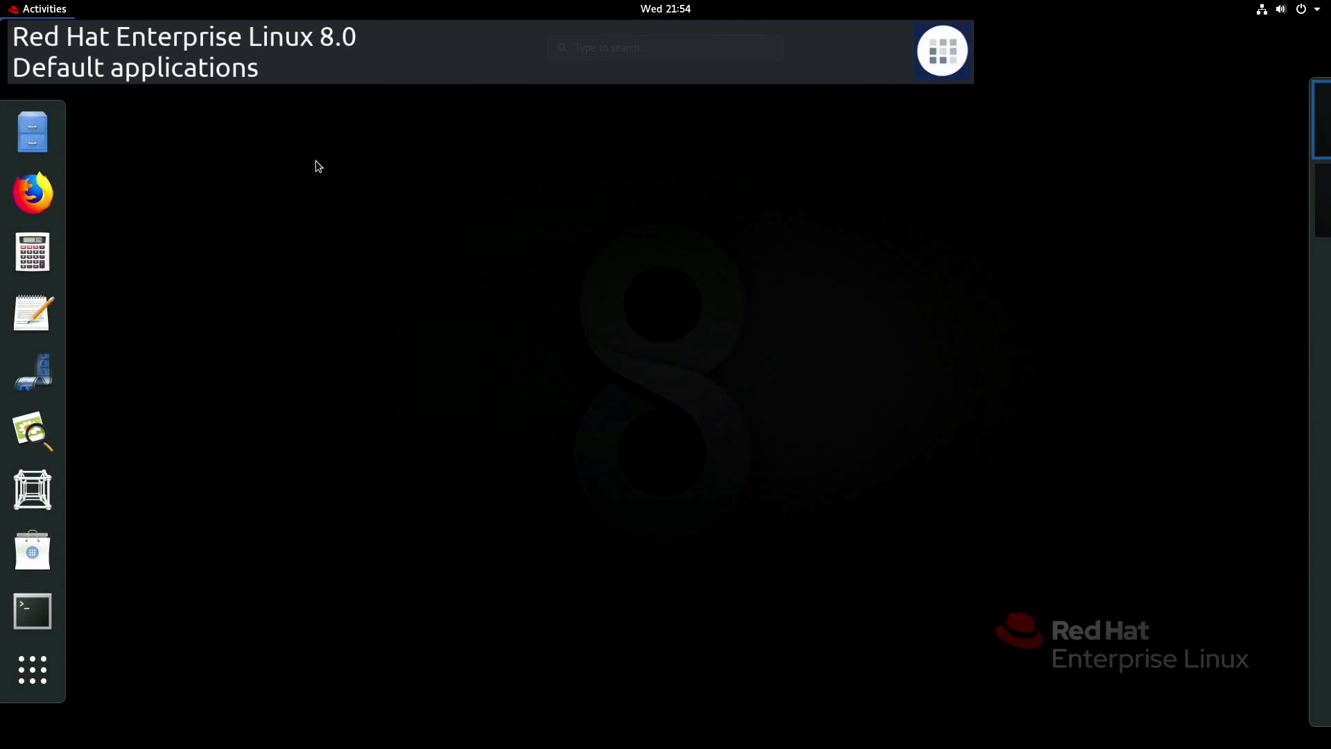
left_click(32, 670)
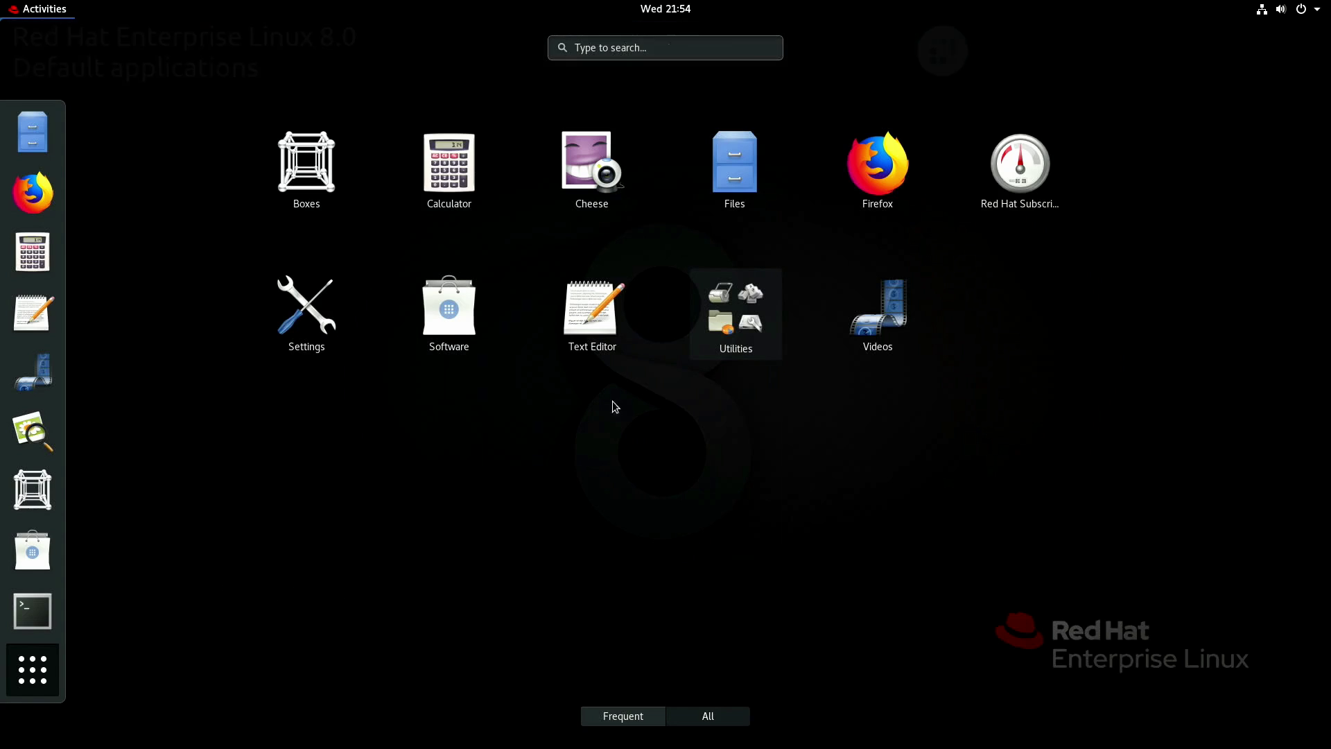
left_click(698, 337)
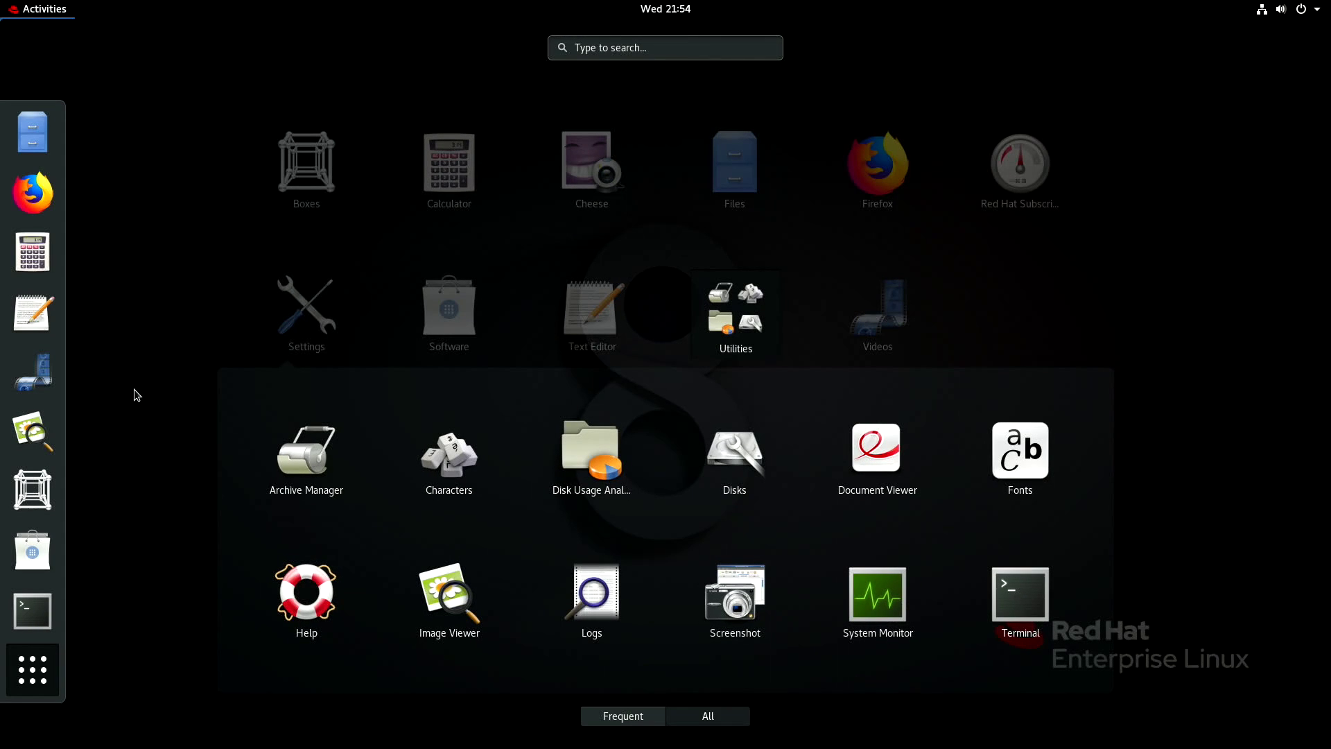
- Open Firefox and close it, and open Calculator, move its window towards the middle of the desktop and close it
left_click(40, 194)
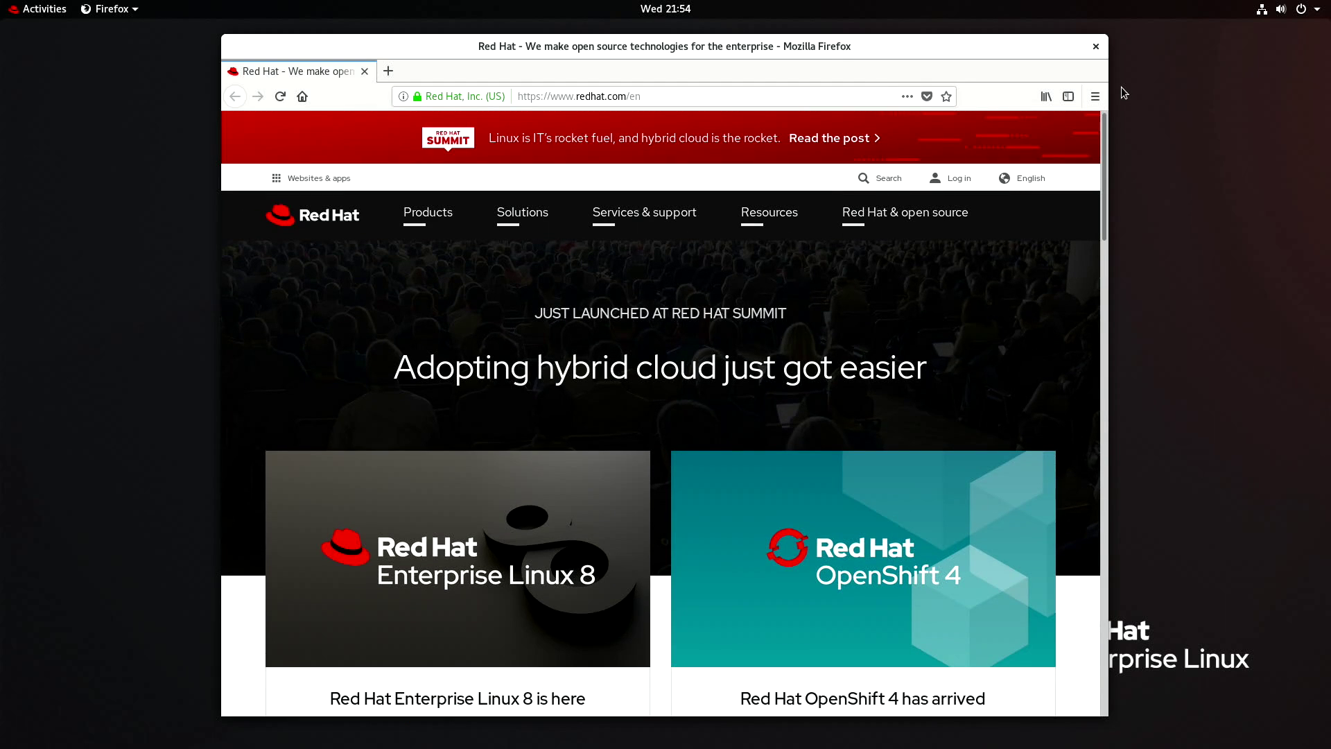
left_click(1095, 46)
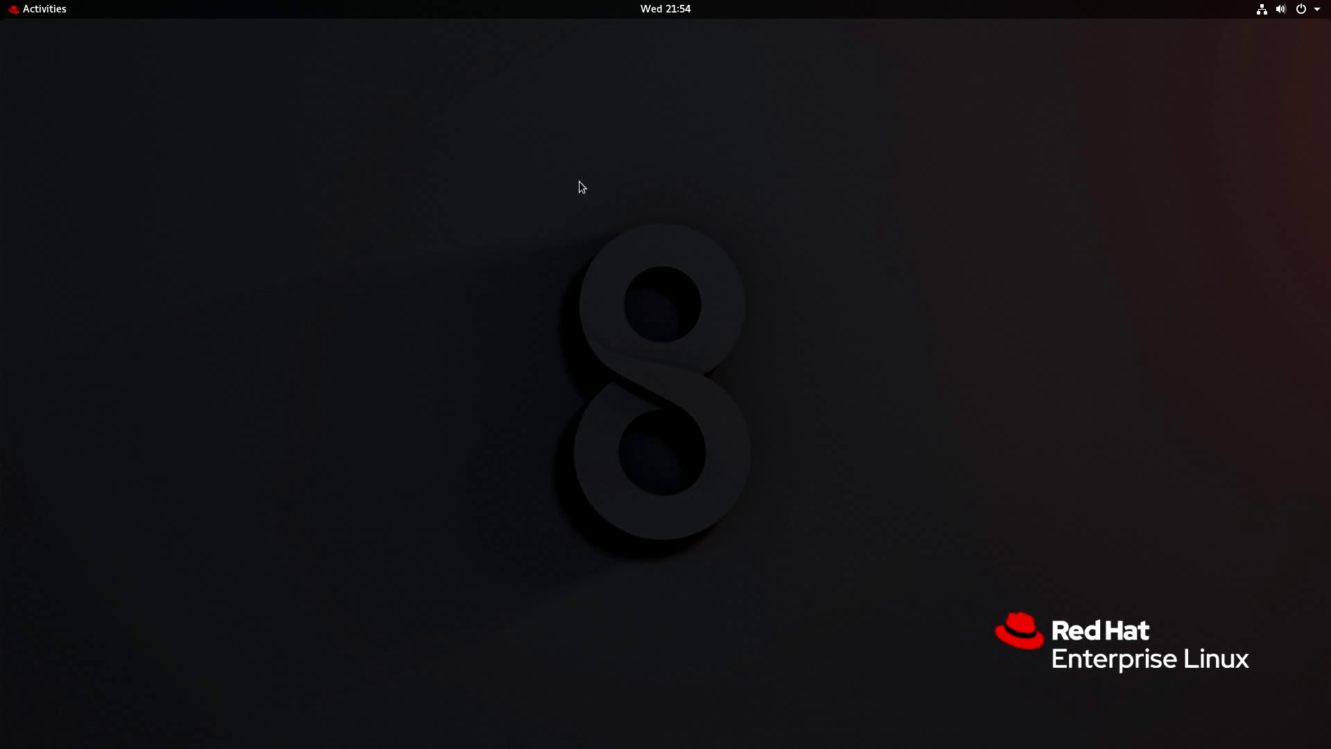
left_click(41, 12)
left_click(49, 263)
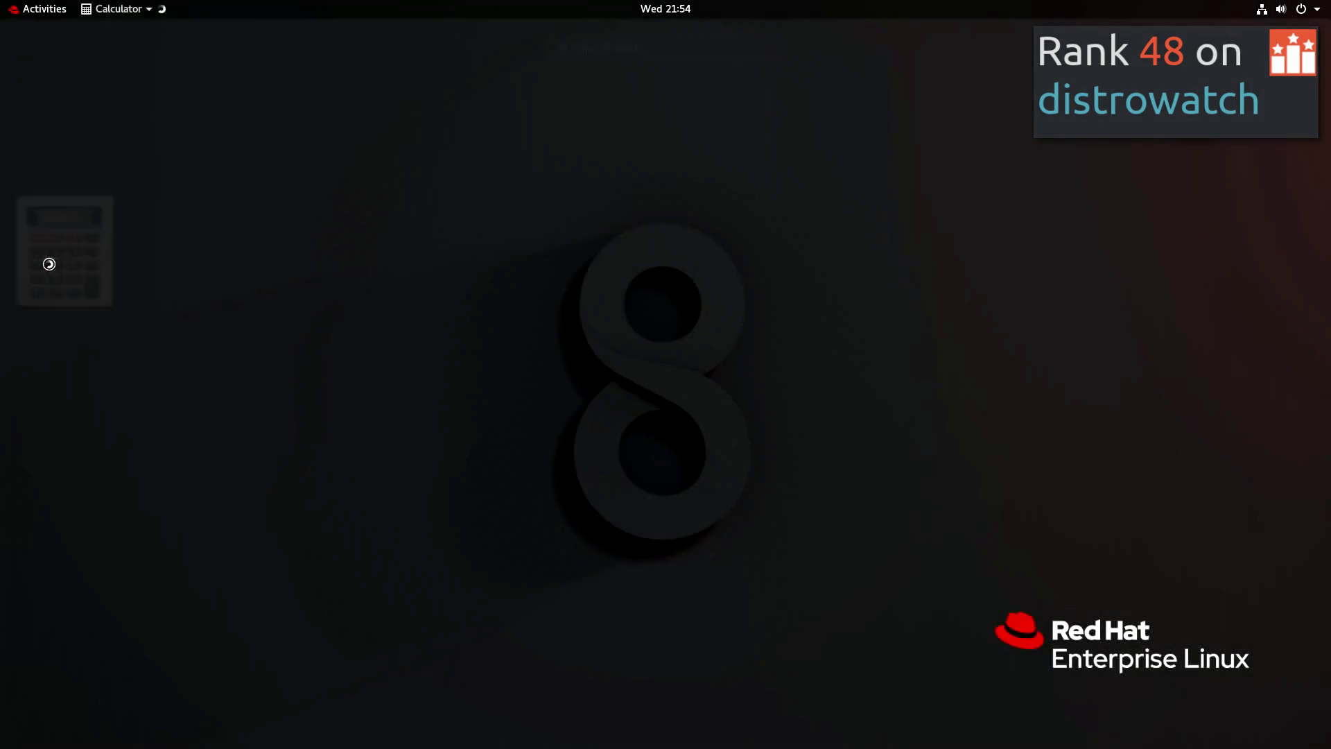
left_click_drag(269, 99, 737, 134)
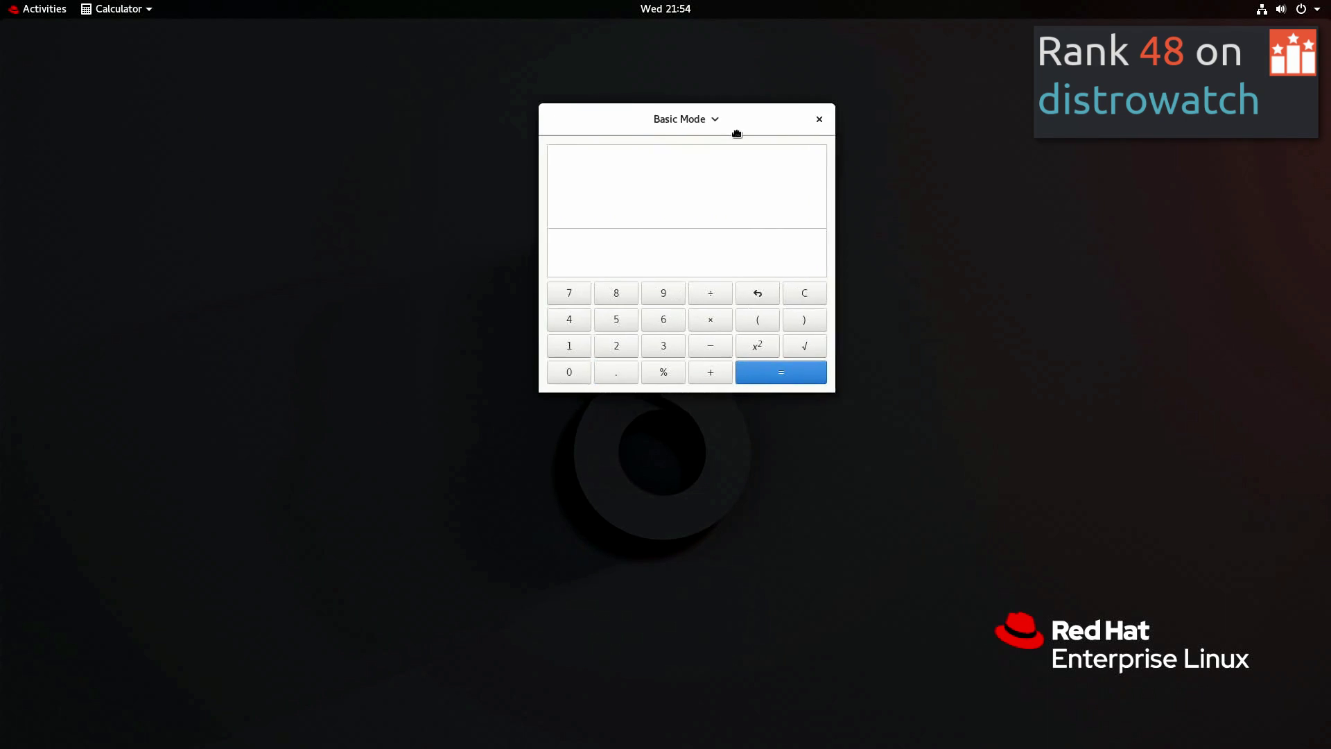
left_click(819, 119)
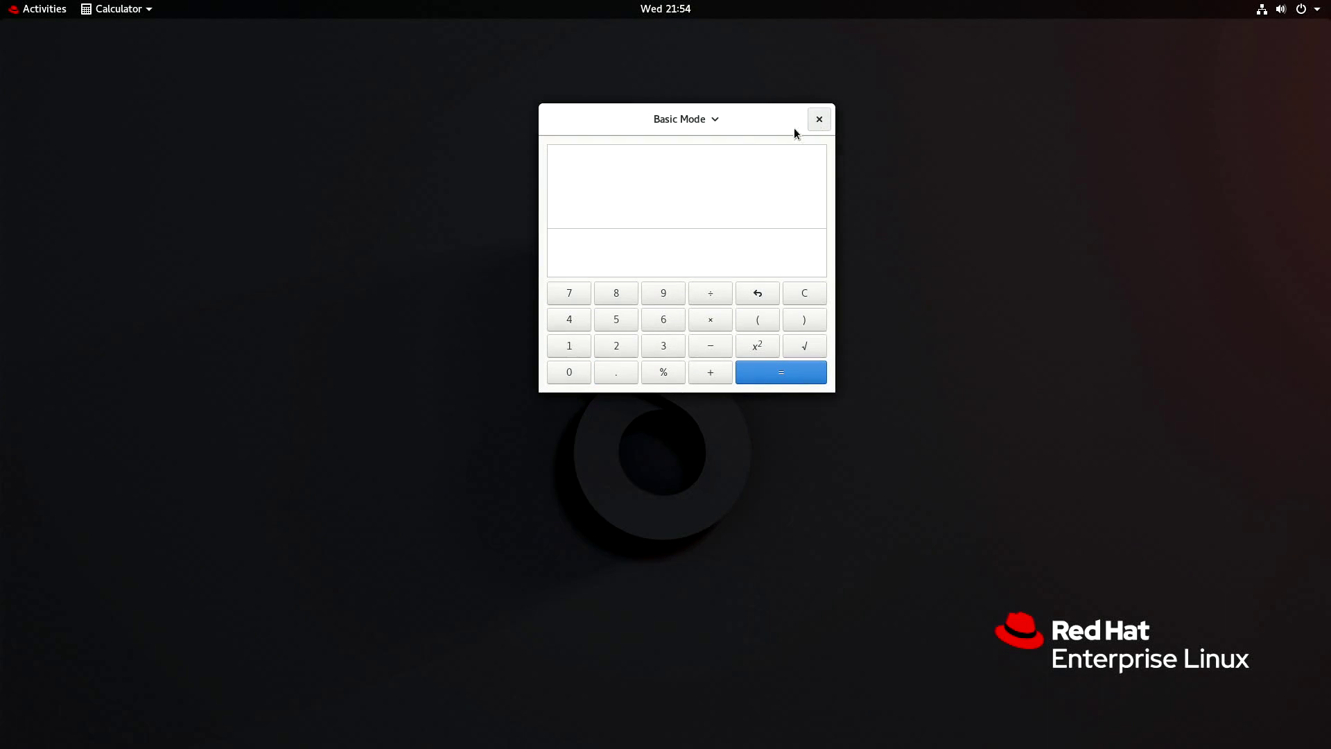
- Open Text Editor from the activities overview, move its window towards the middle of the desktop and close it
left_click(34, 13)
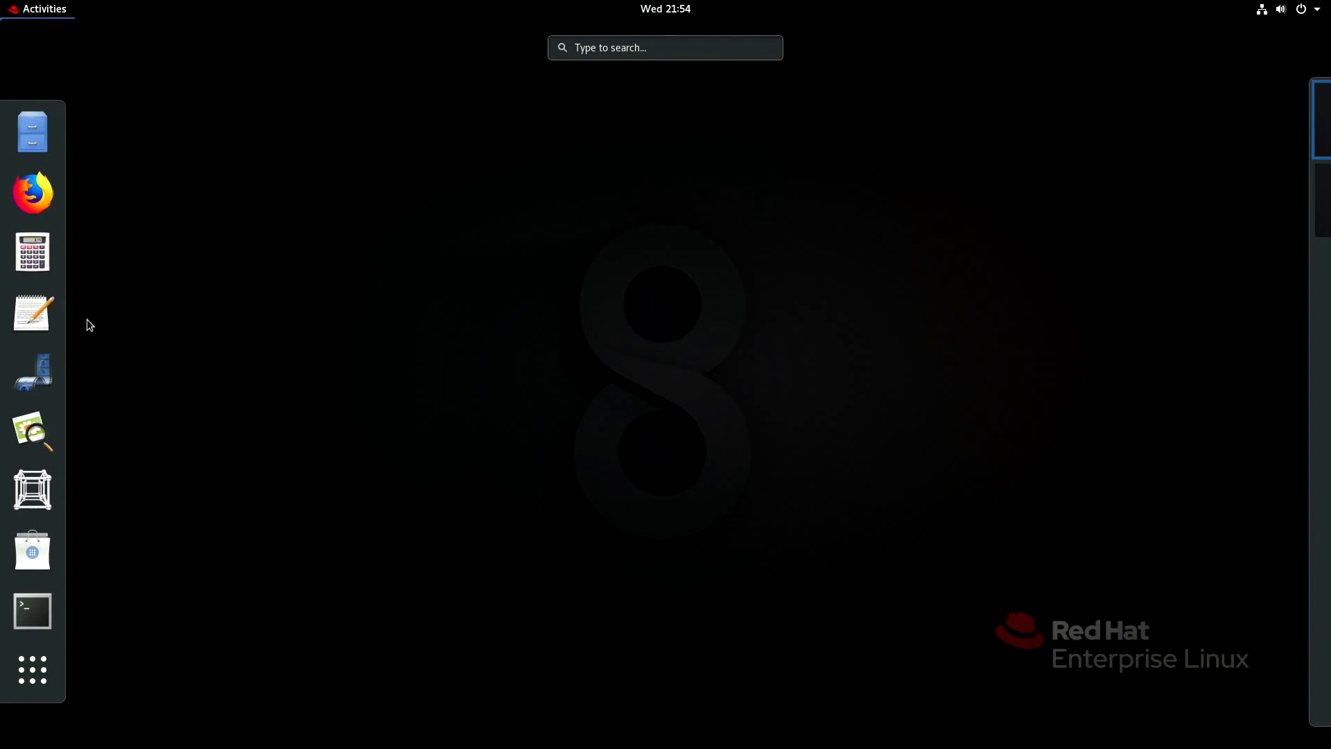
left_click(43, 323)
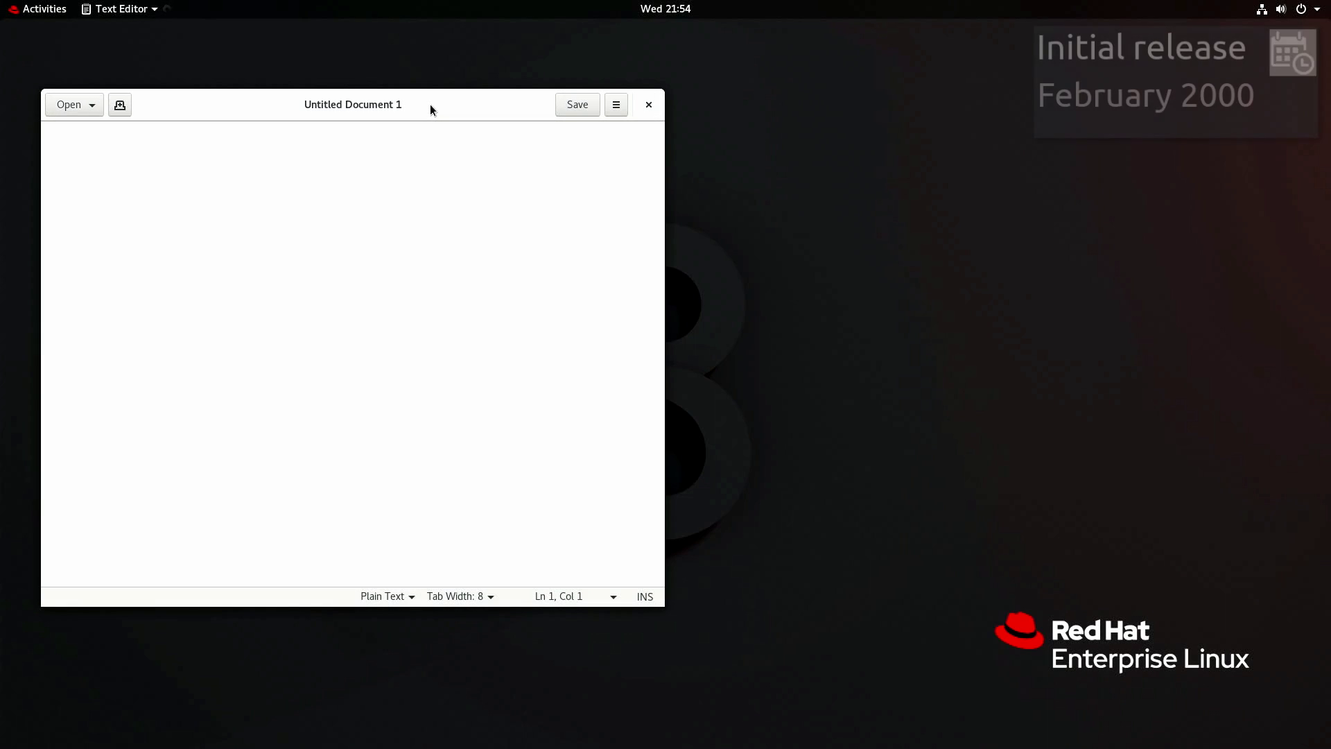
left_click_drag(430, 104, 700, 136)
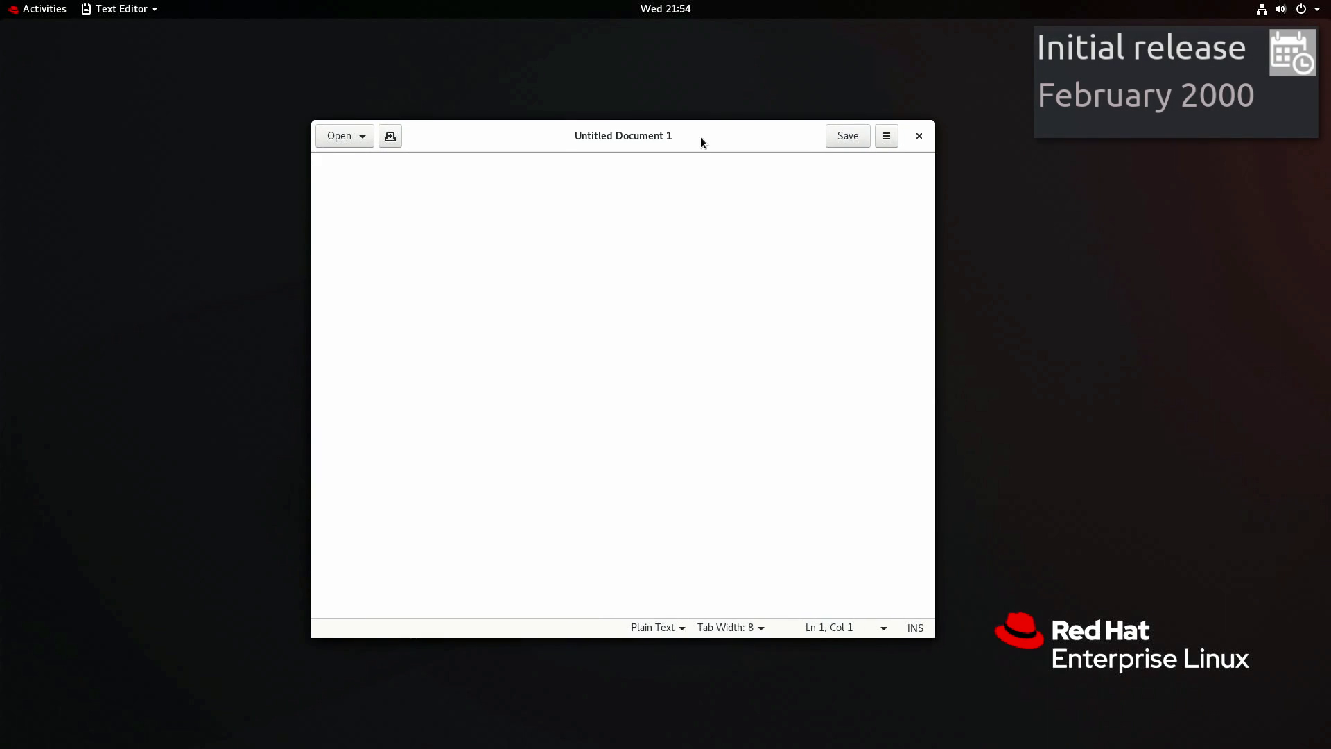
left_click(920, 135)
- Open Videos from the activities overview, move its window towards the middle of the desktop and close it
left_click(49, 12)
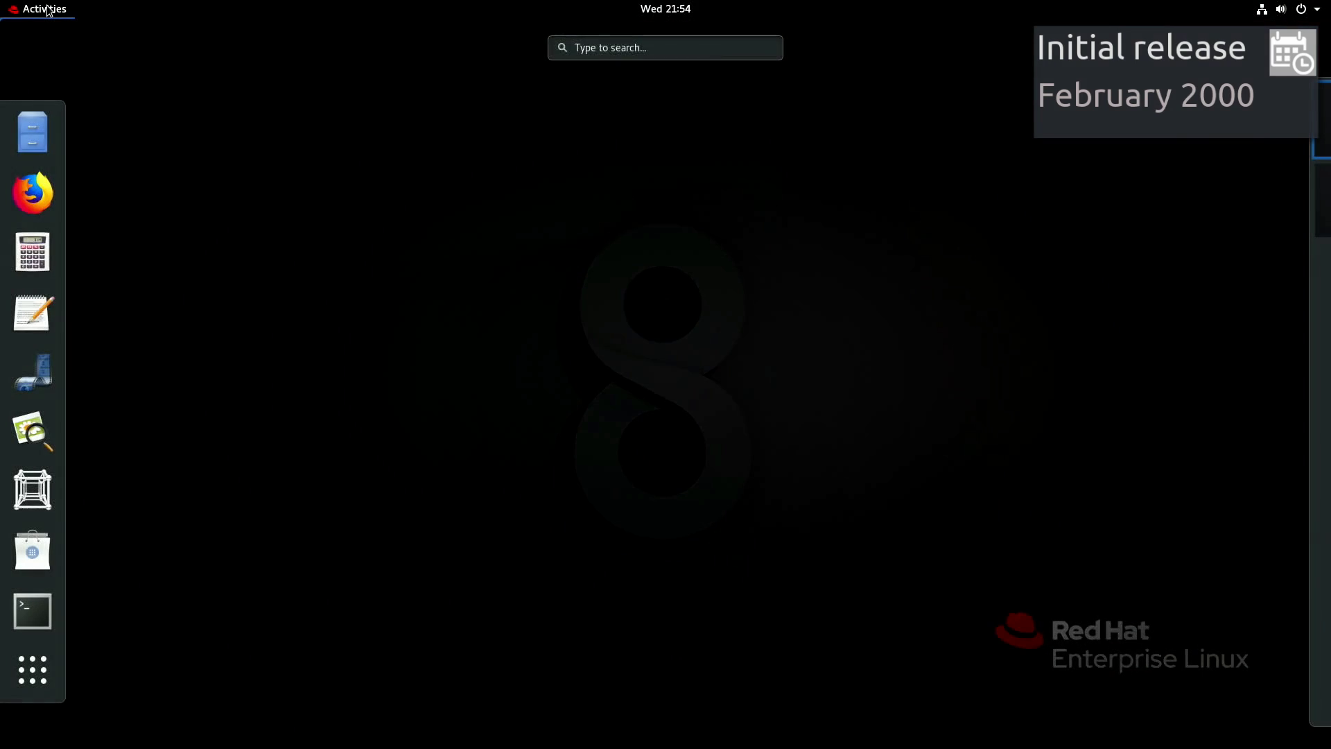
left_click(53, 368)
left_click_drag(539, 74, 863, 167)
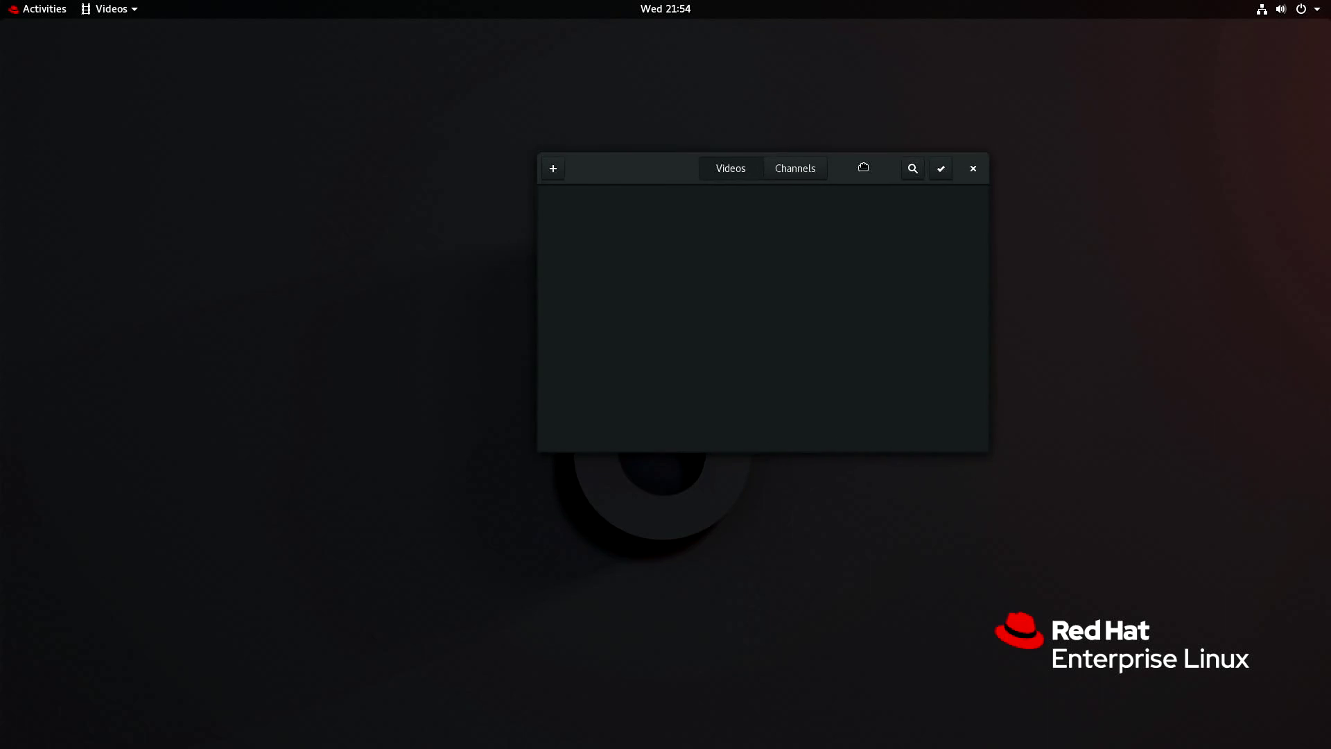
left_click(978, 170)
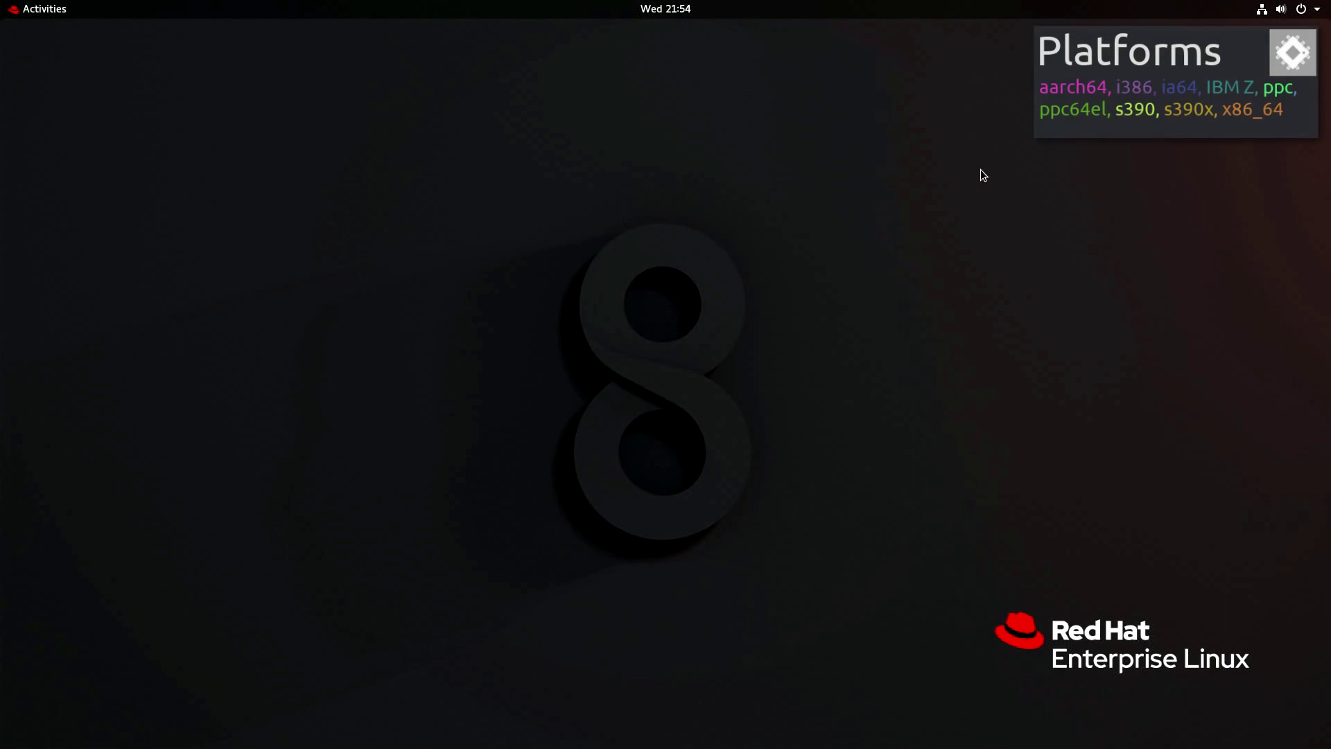
- Open Image Viewer from the activities overview, move its window towards the middle of the desktop and close it
left_click(44, 11)
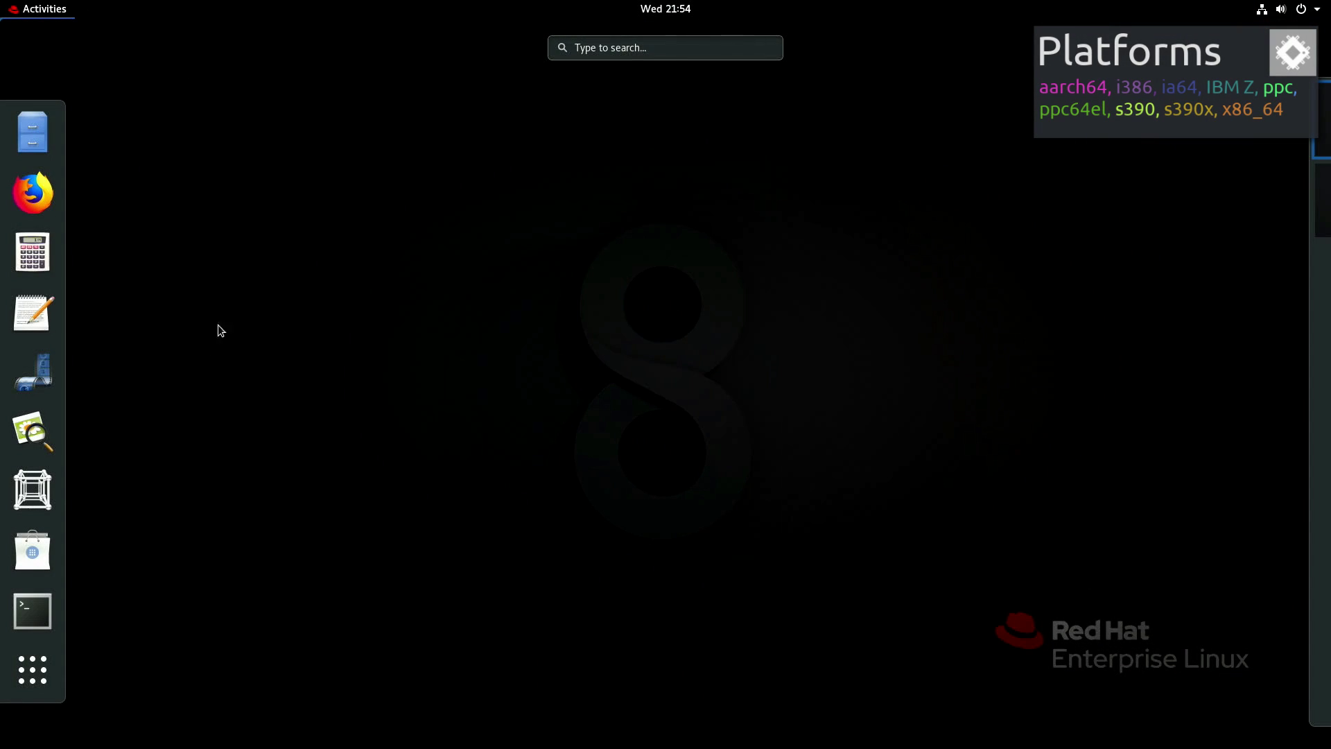
left_click(32, 432)
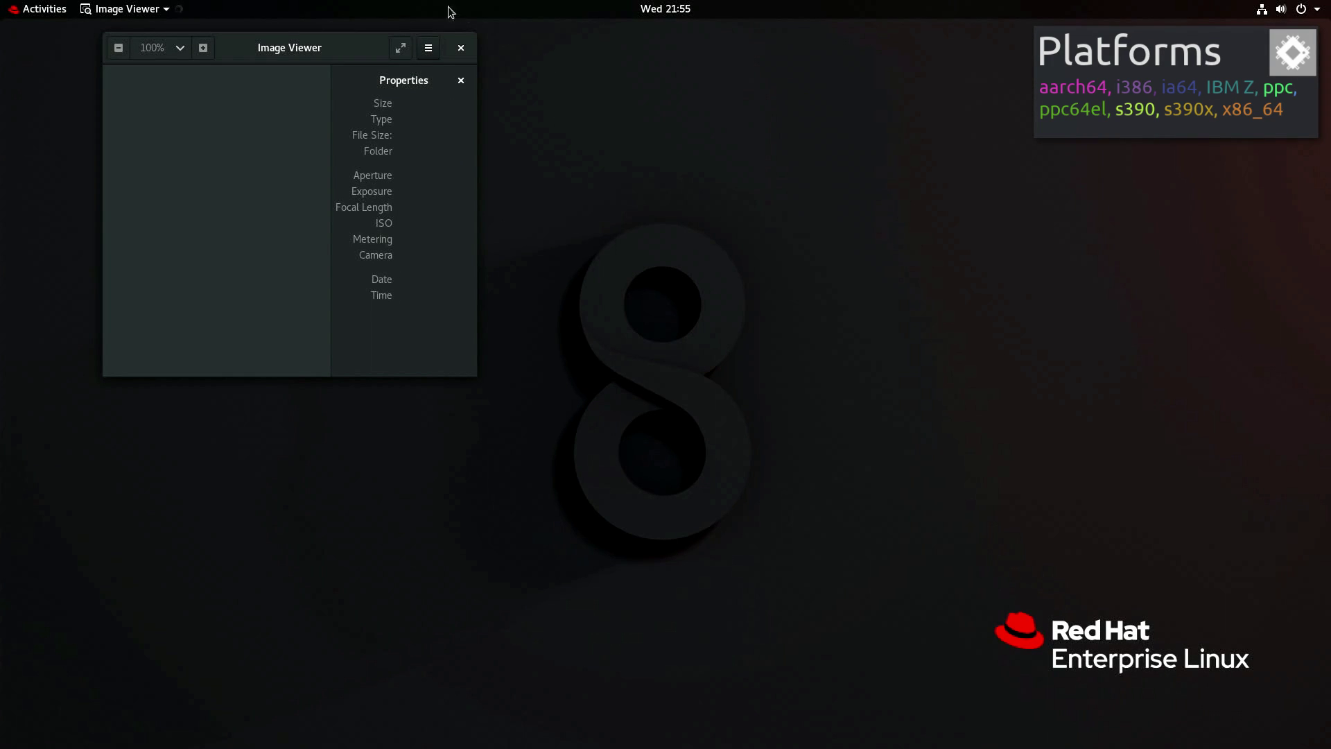
left_click_drag(356, 51, 717, 141)
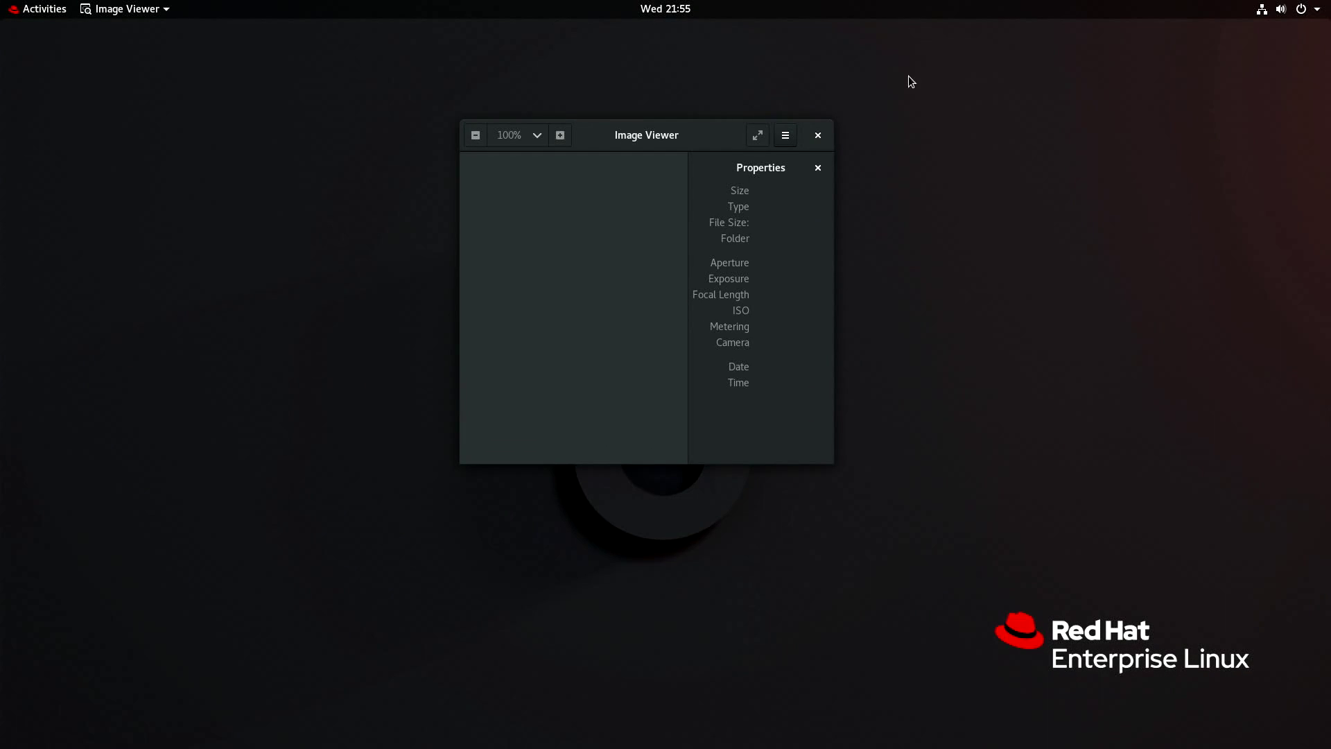
left_click(818, 135)
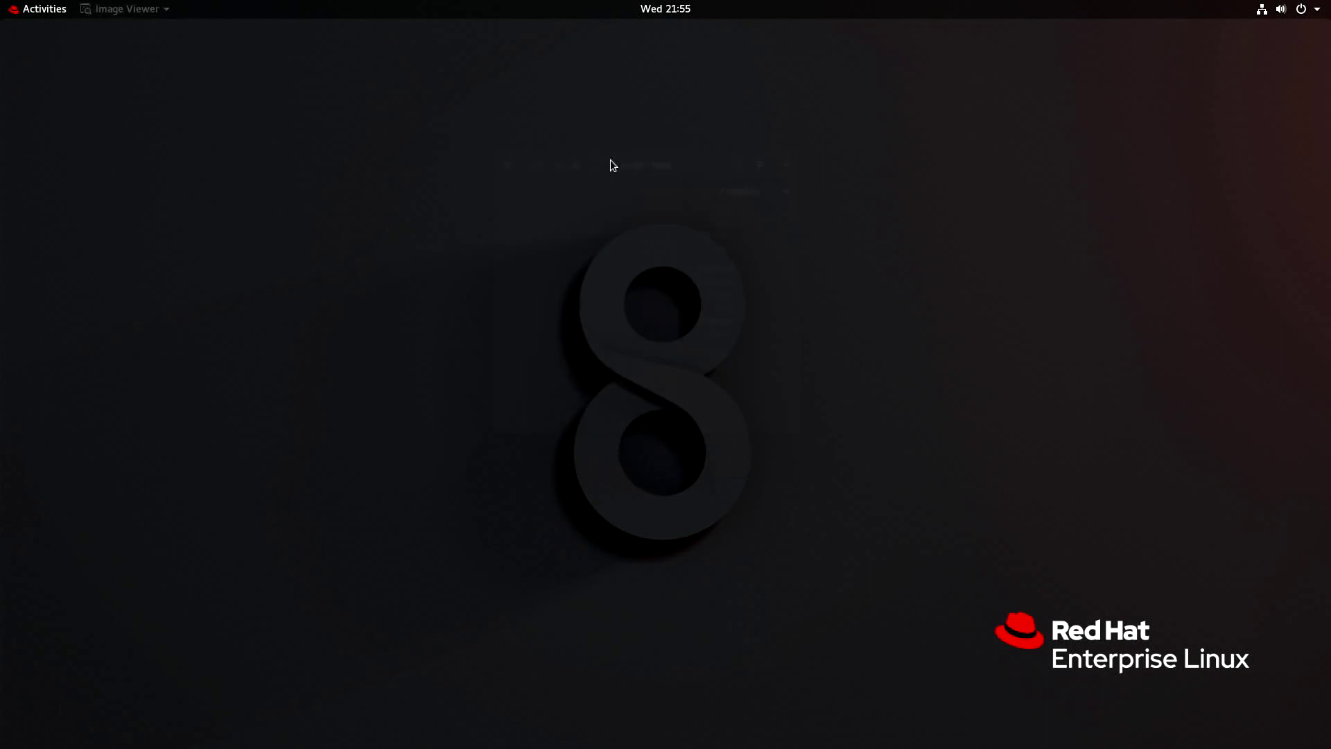
- Open the FreeDOS 1.2 "Standard" Installer 2 machine in Boxes, allow Boxes to inhibit shortcuts, and close its window
left_click(49, 14)
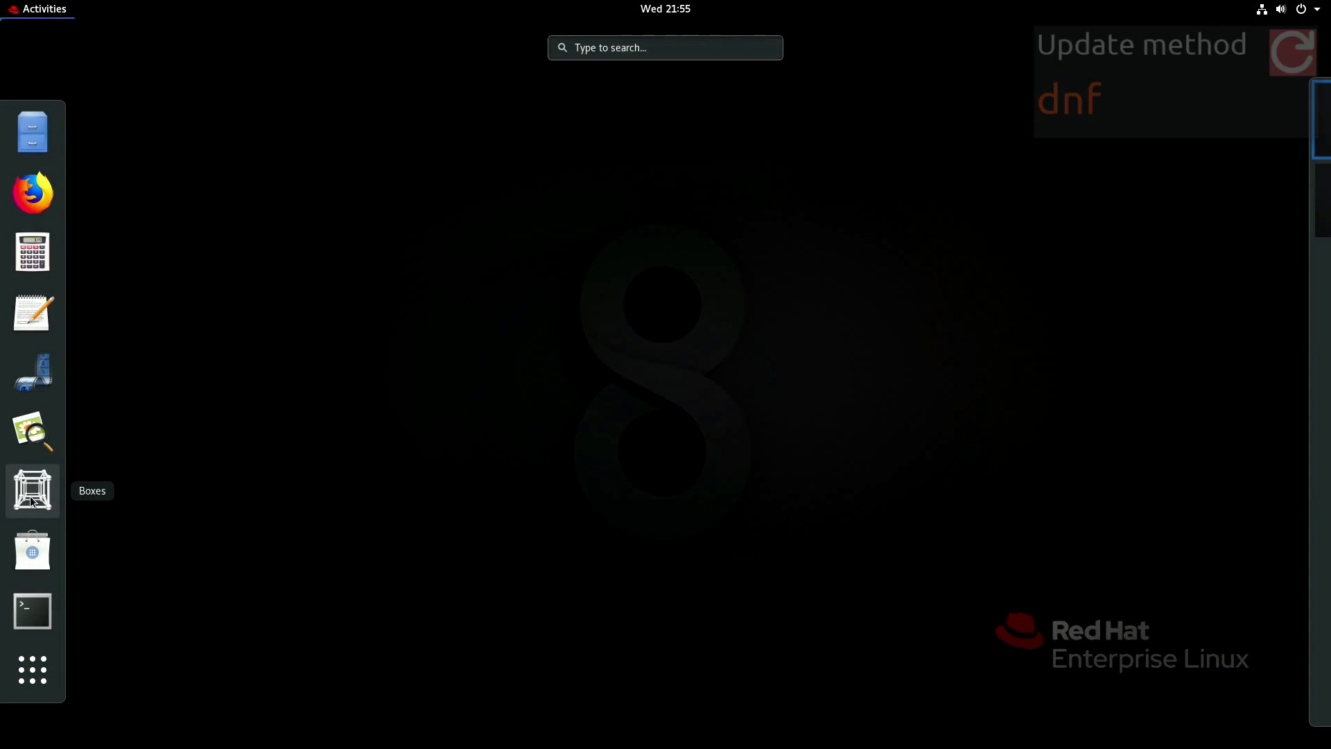
left_click(32, 496)
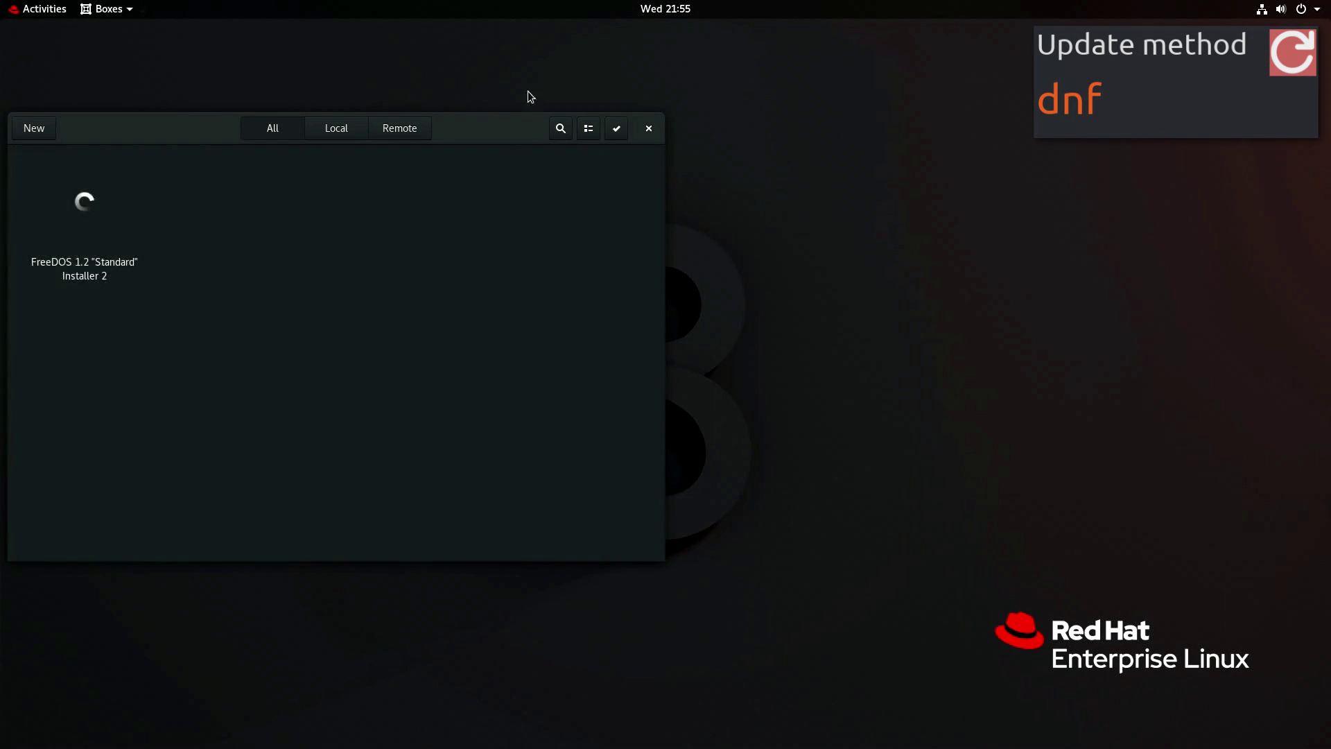
left_click(397, 187)
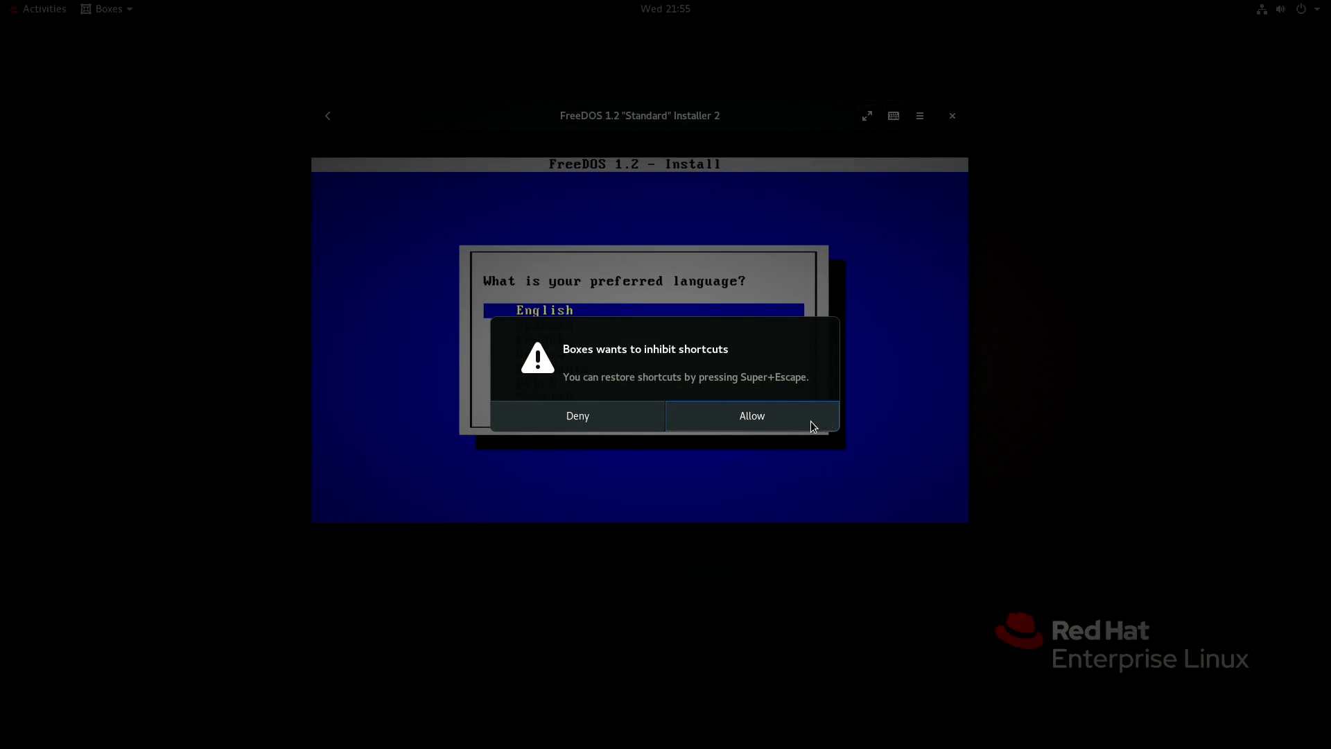
left_click(813, 425)
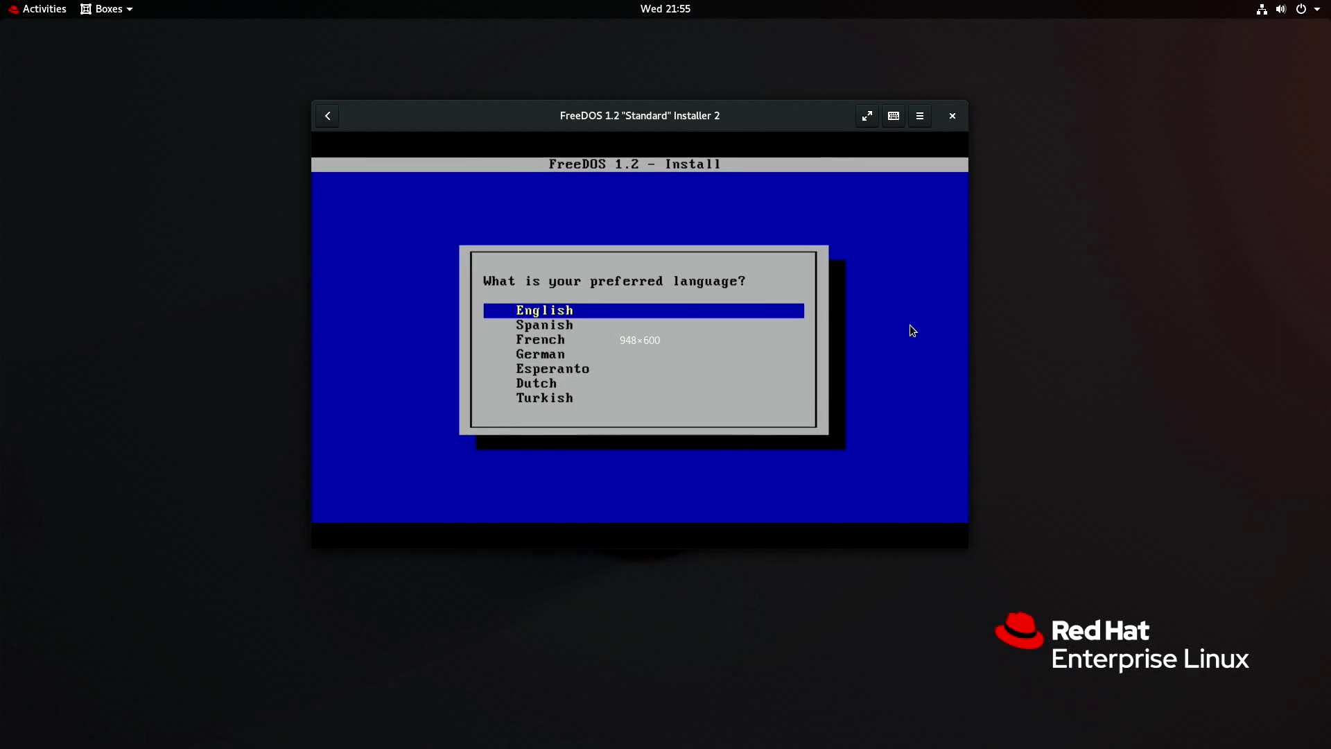
left_click(953, 116)
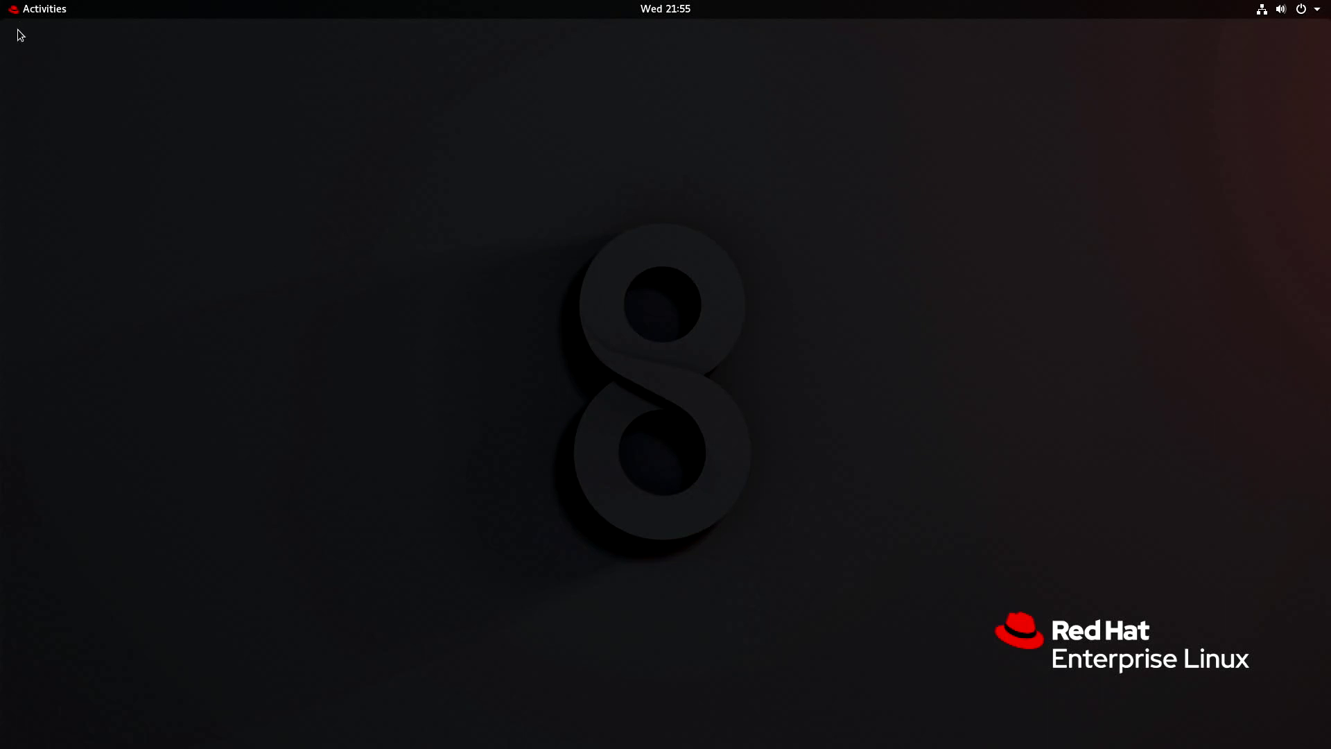
- Open Software from the activities overview to show its categories, and close its window
left_click(28, 14)
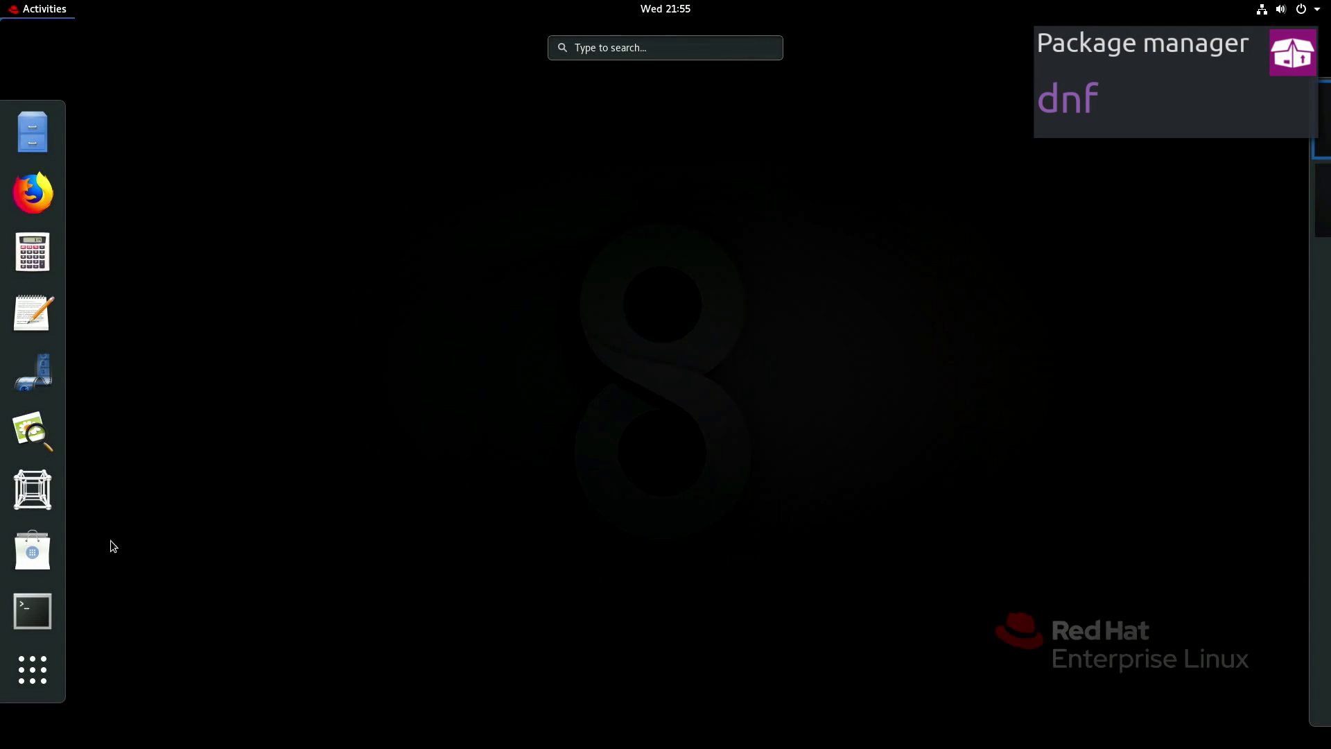
left_click(46, 557)
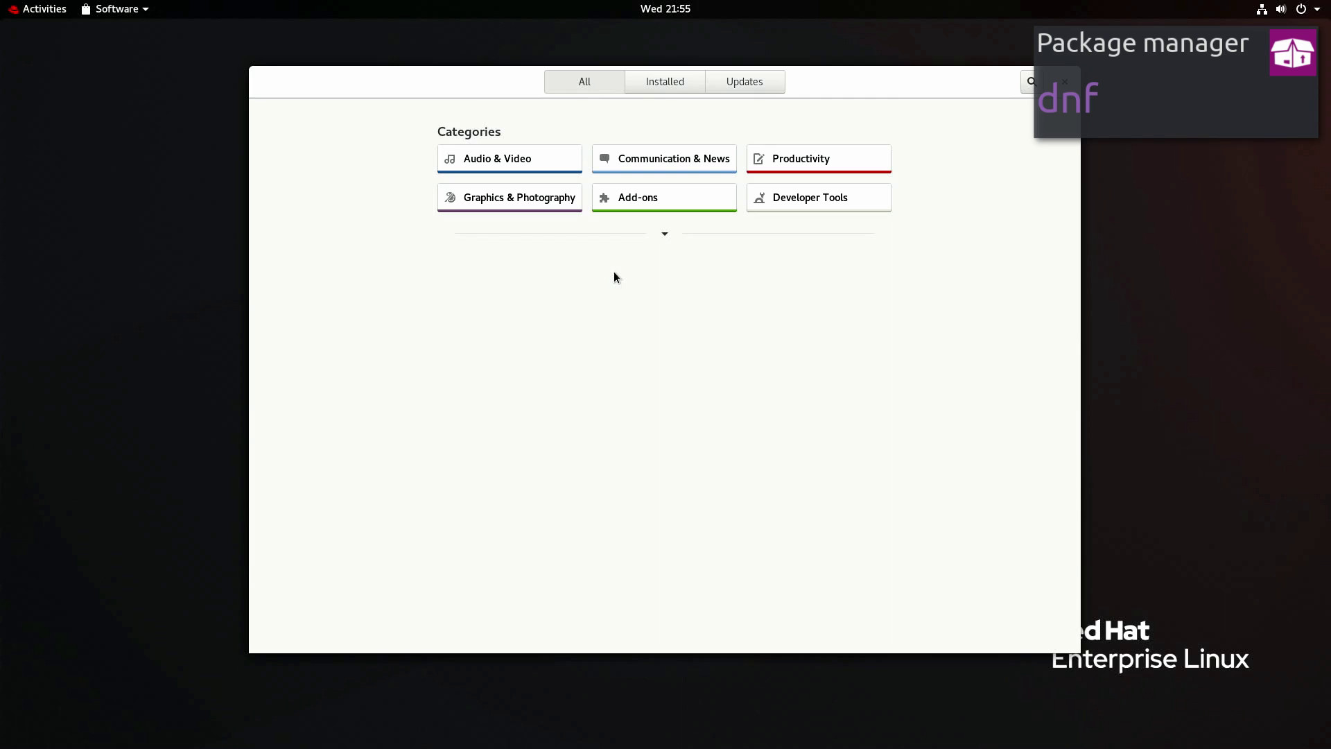
left_click(1065, 81)
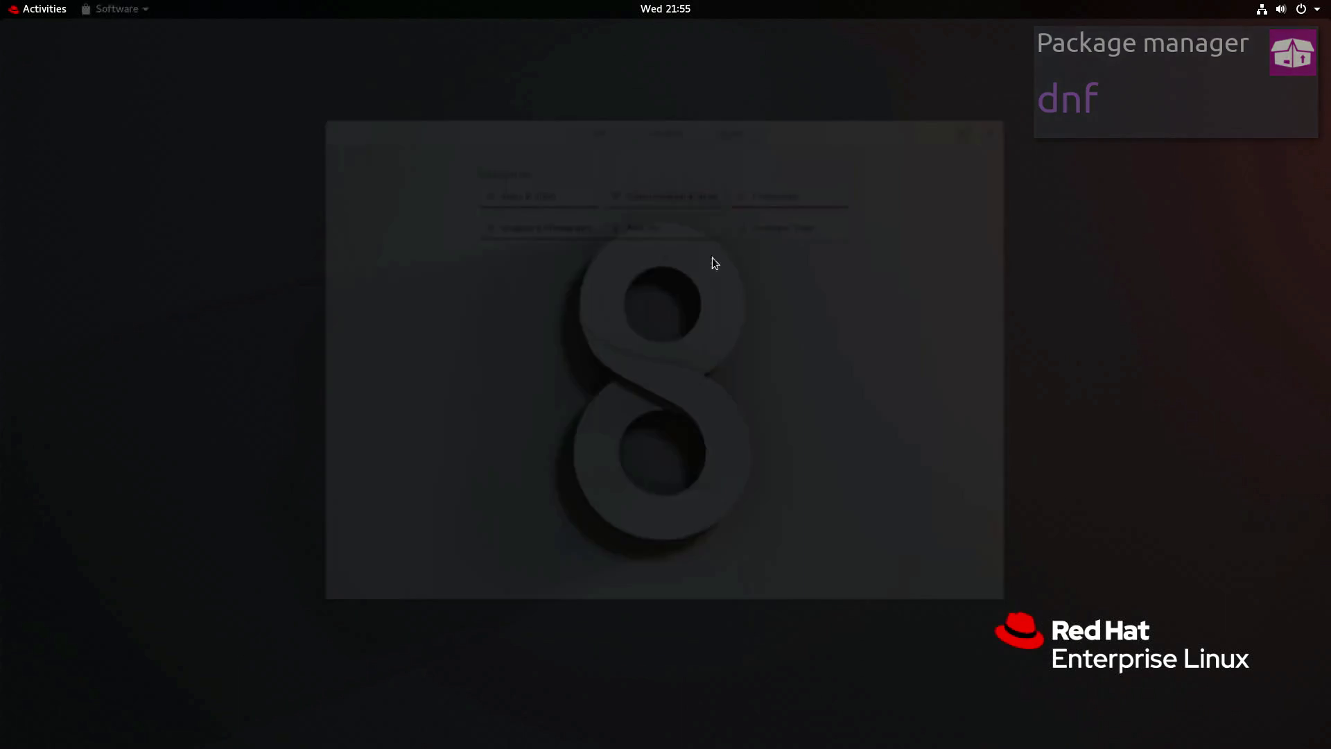
- Open Terminal from the activities overview and move its window towards the middle of the desktop
left_click(45, 10)
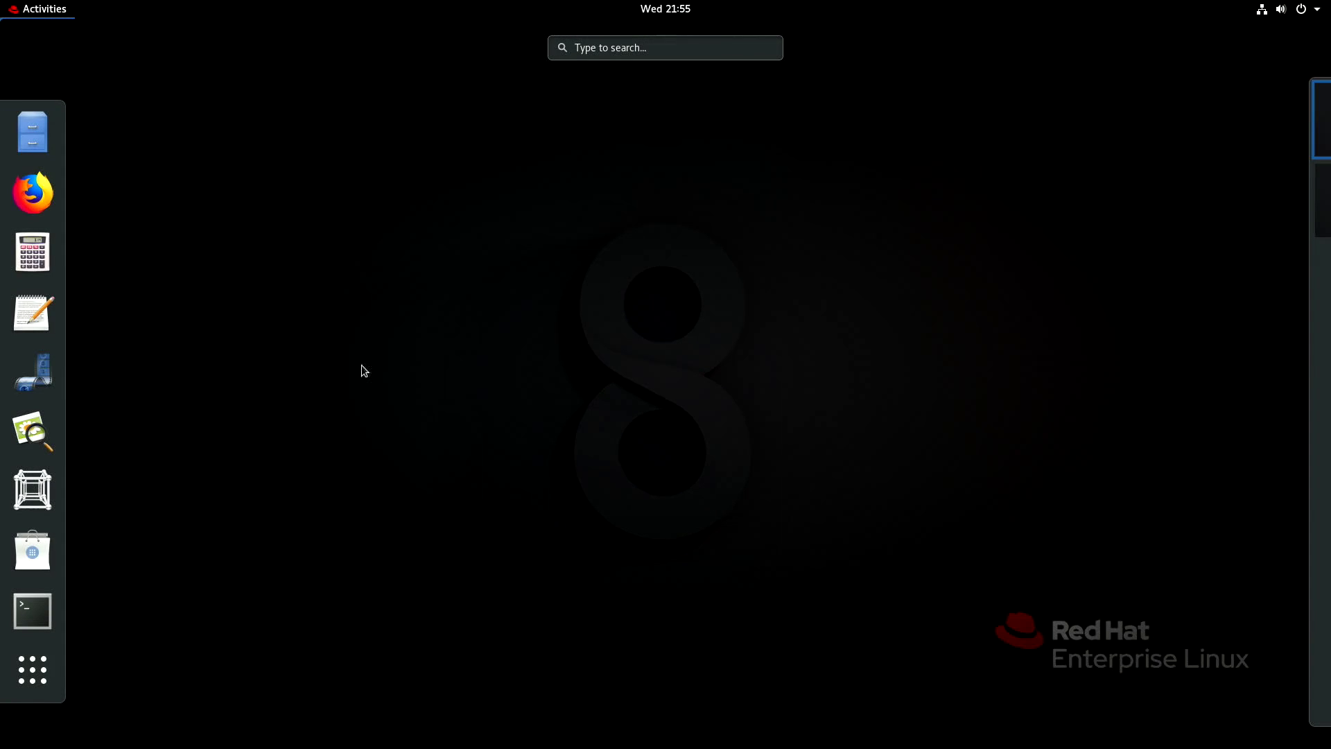
left_click(31, 610)
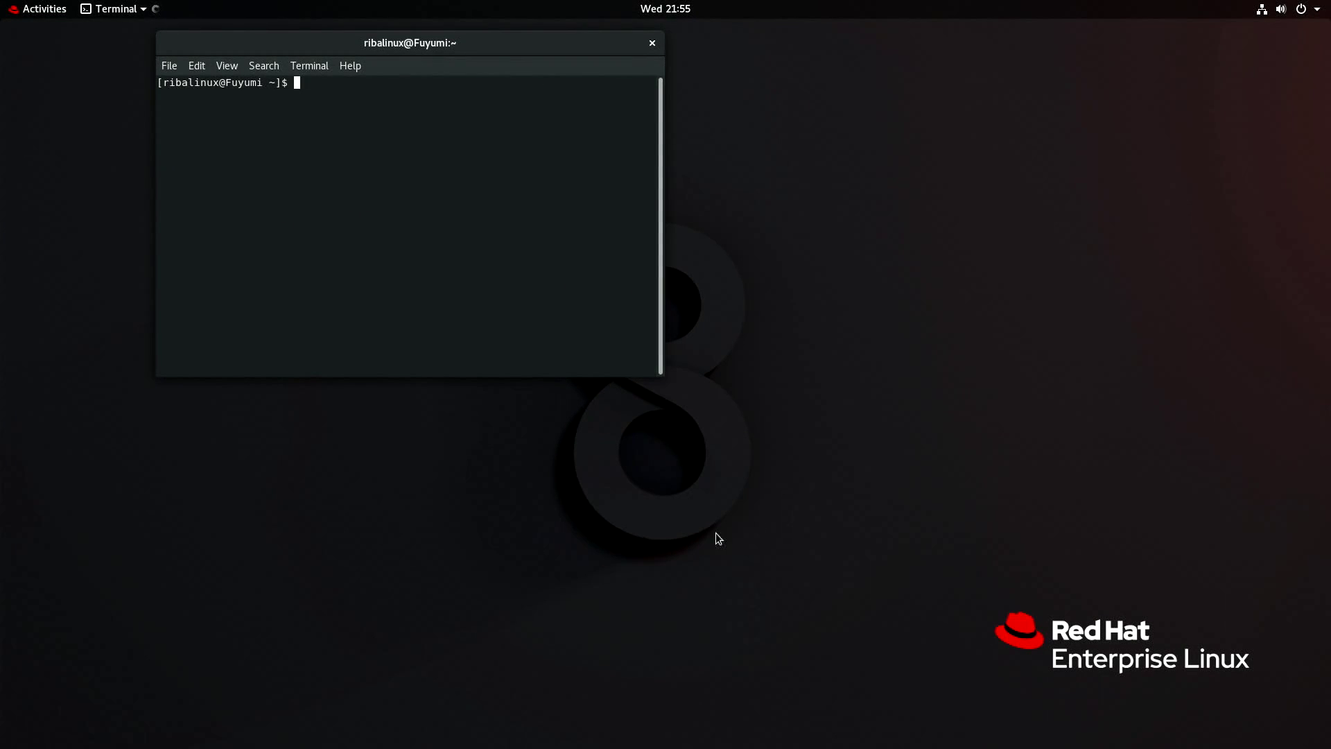
left_click_drag(556, 52, 751, 164)
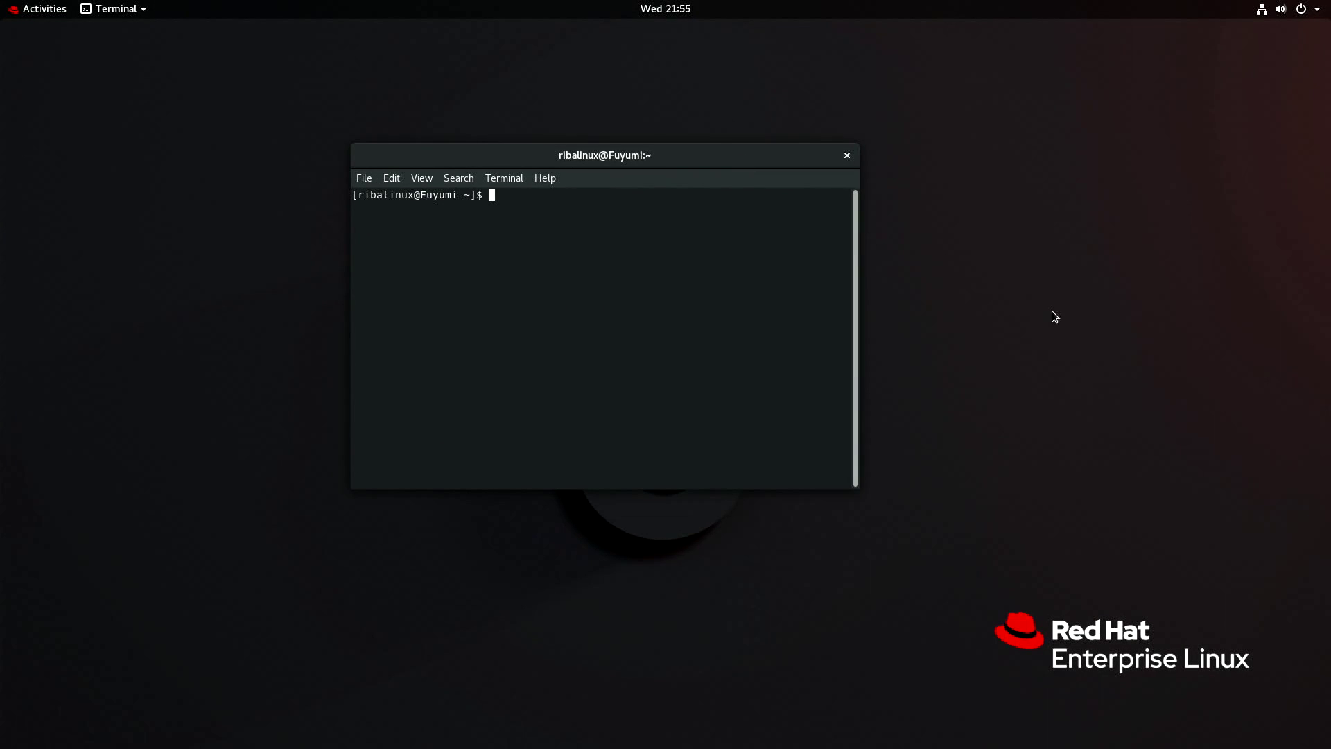
- Run "sudo dnf install mc" in the terminal and enter the sudo account password
type("sudo d")
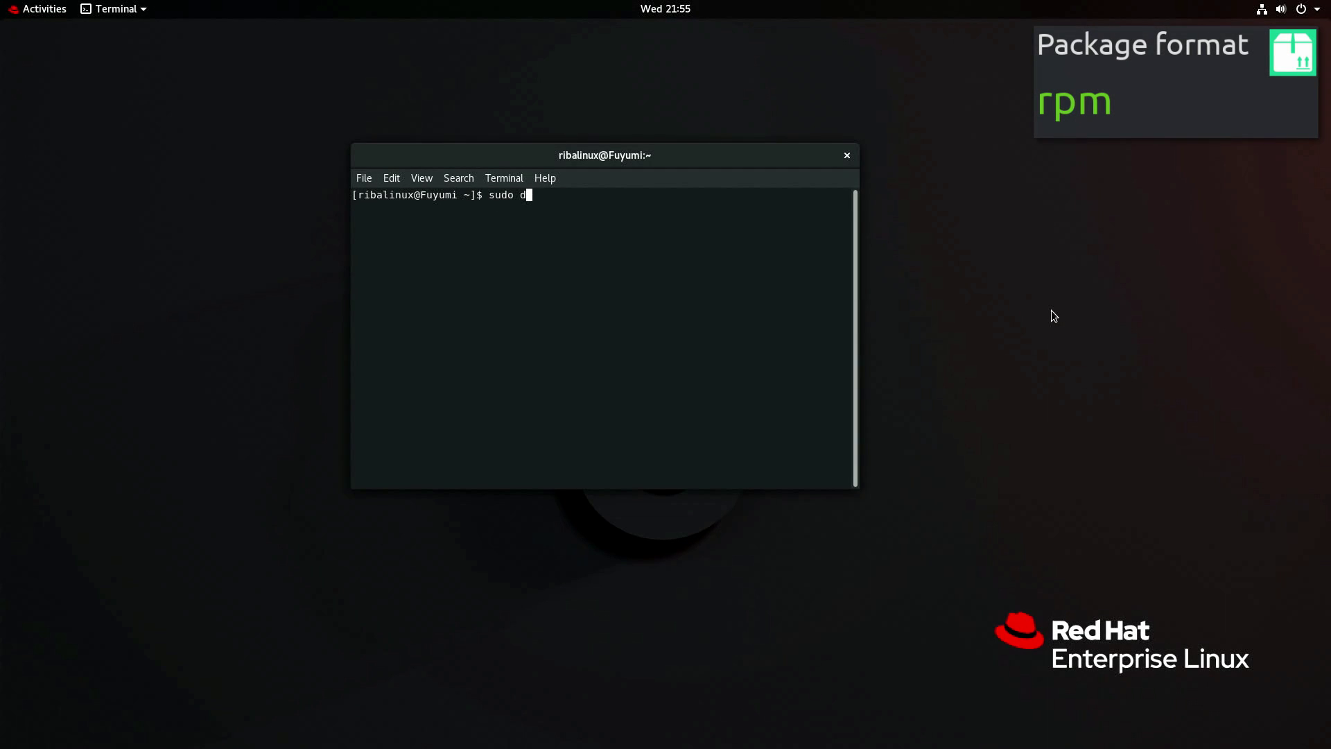
type("tall mc")
key("Return")
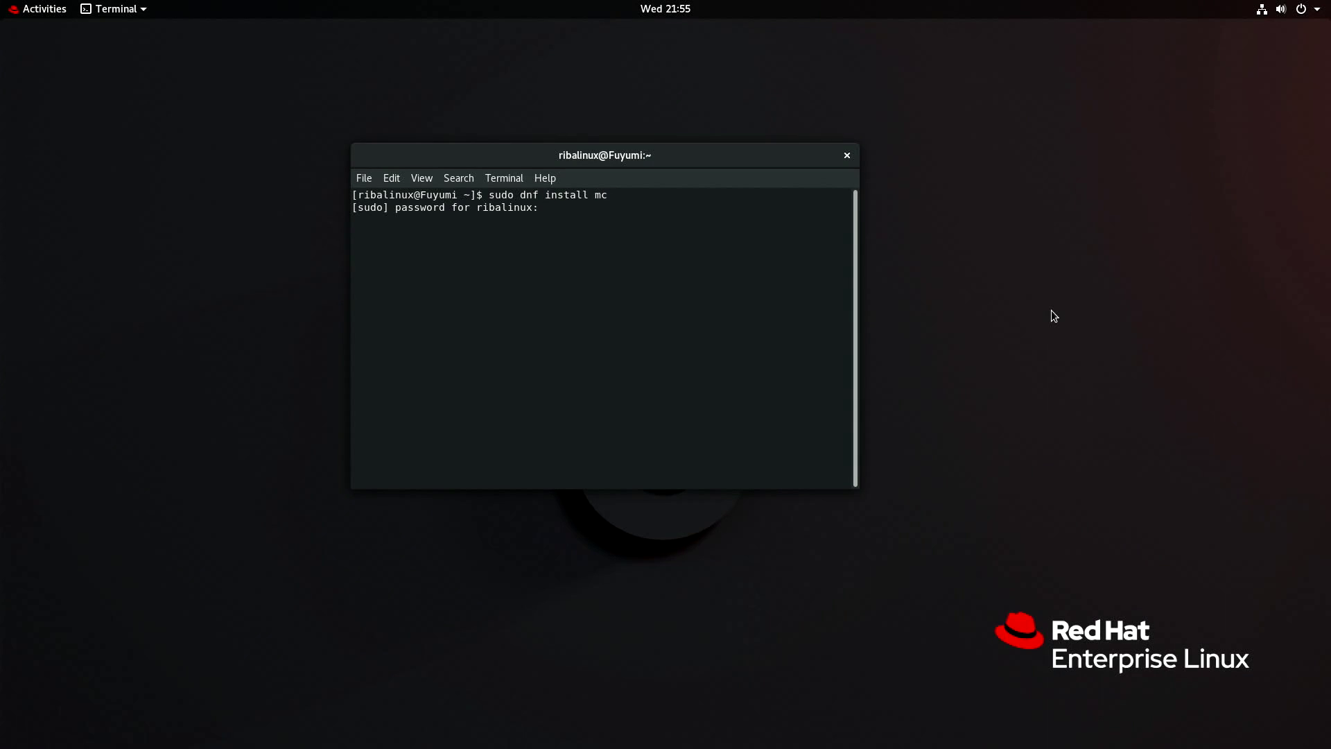
key("Return")
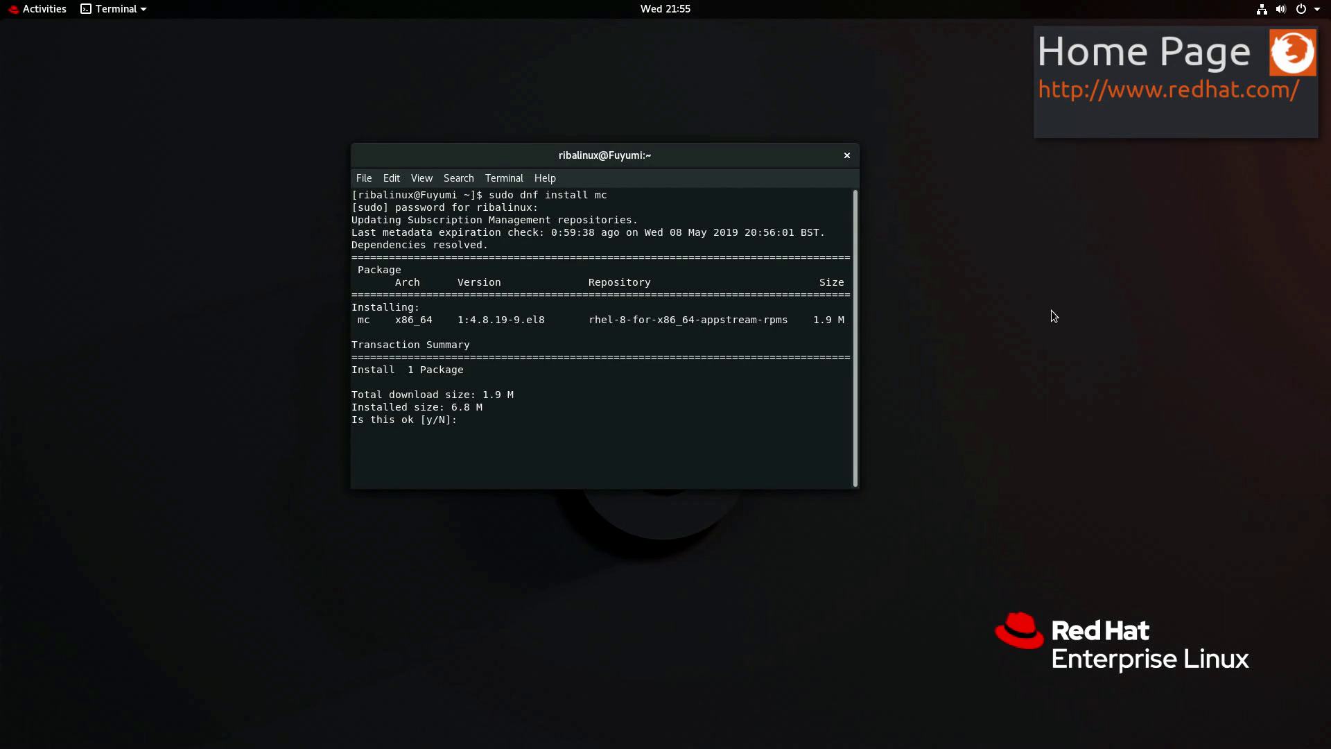
- Approve the mc package installation with "y" and accept importing both Red Hat GPG keys, release key 2 and the auxiliary key
type("y")
key("Return")
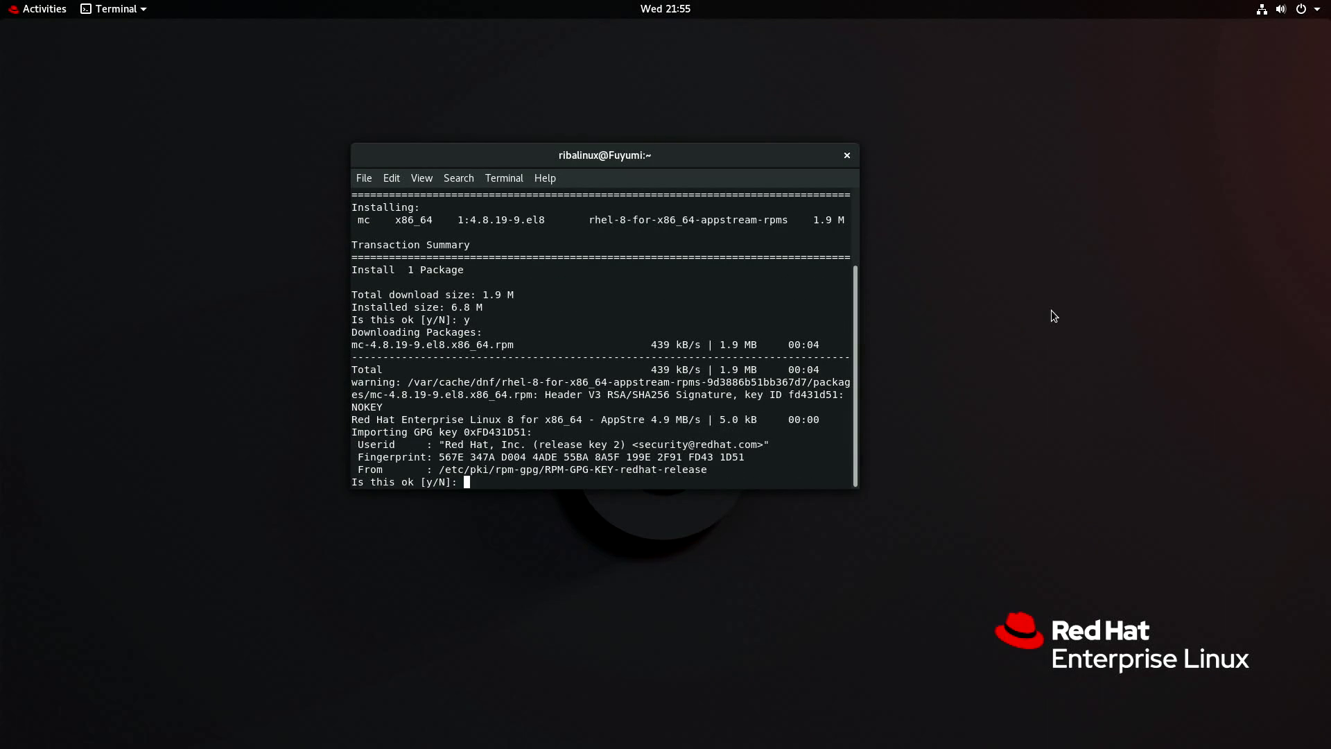
type("y")
key("Return")
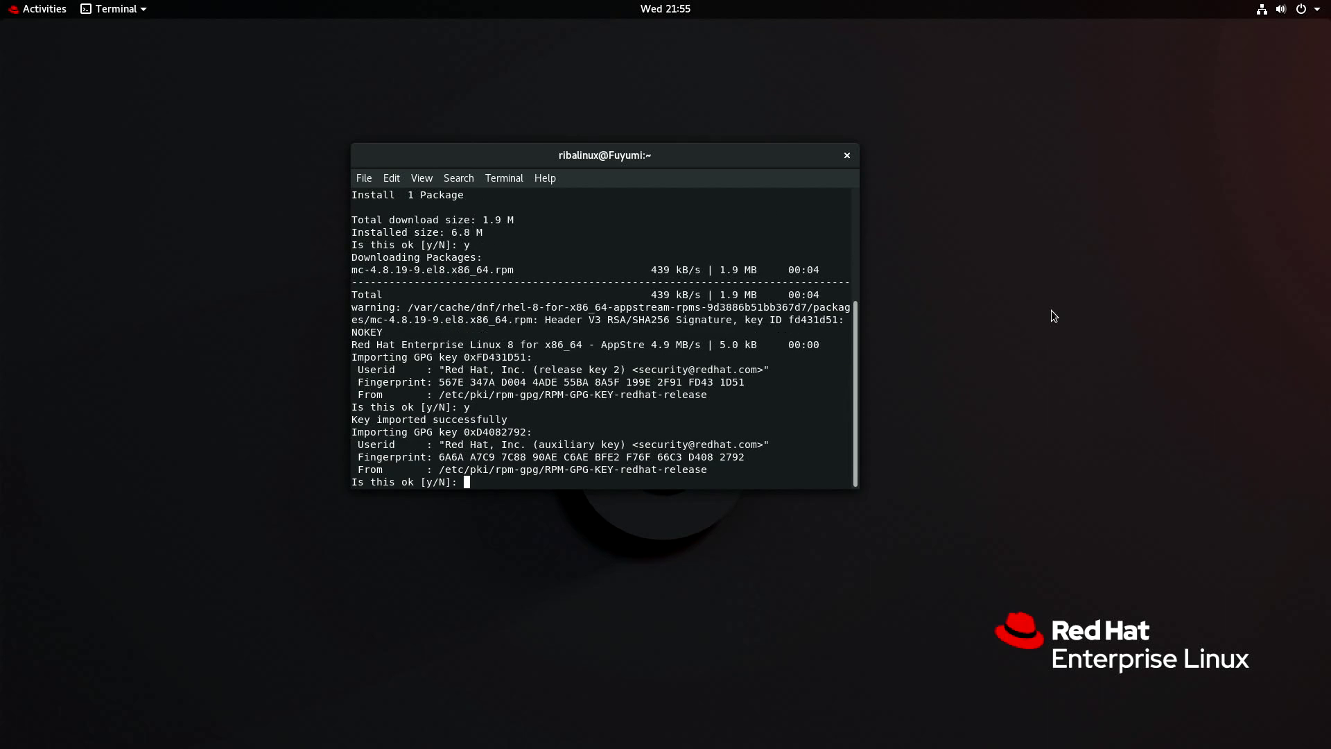
type("y")
key("Return")
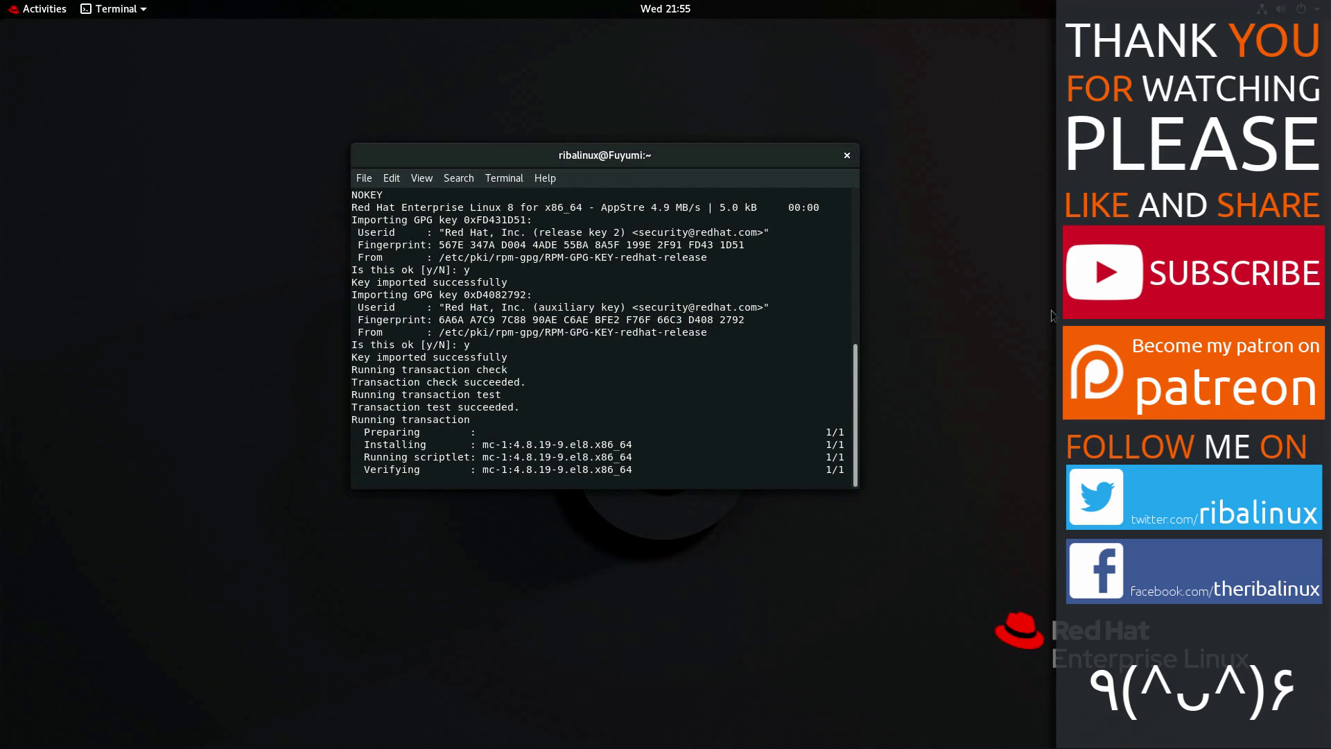
- Run "uname -a" in the terminal to display the kernel and system information
type("u")
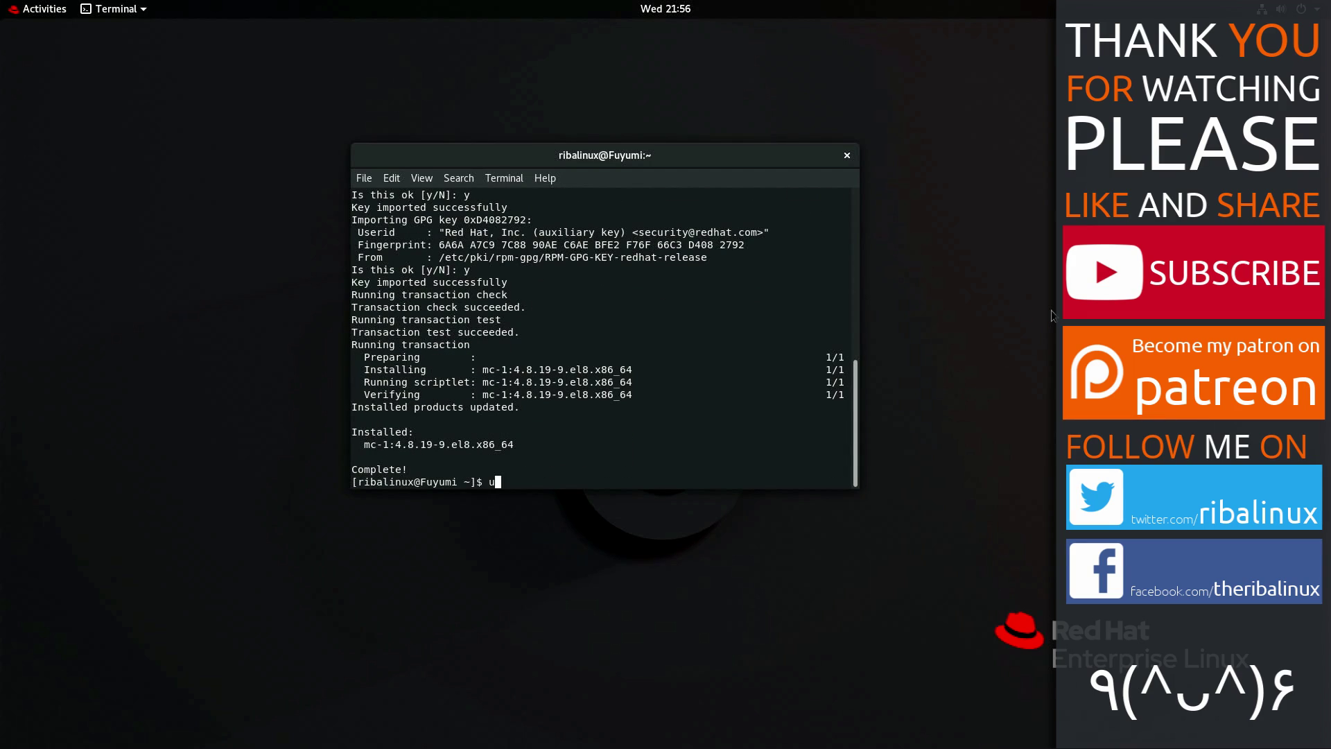
type("name -a")
key("Return")
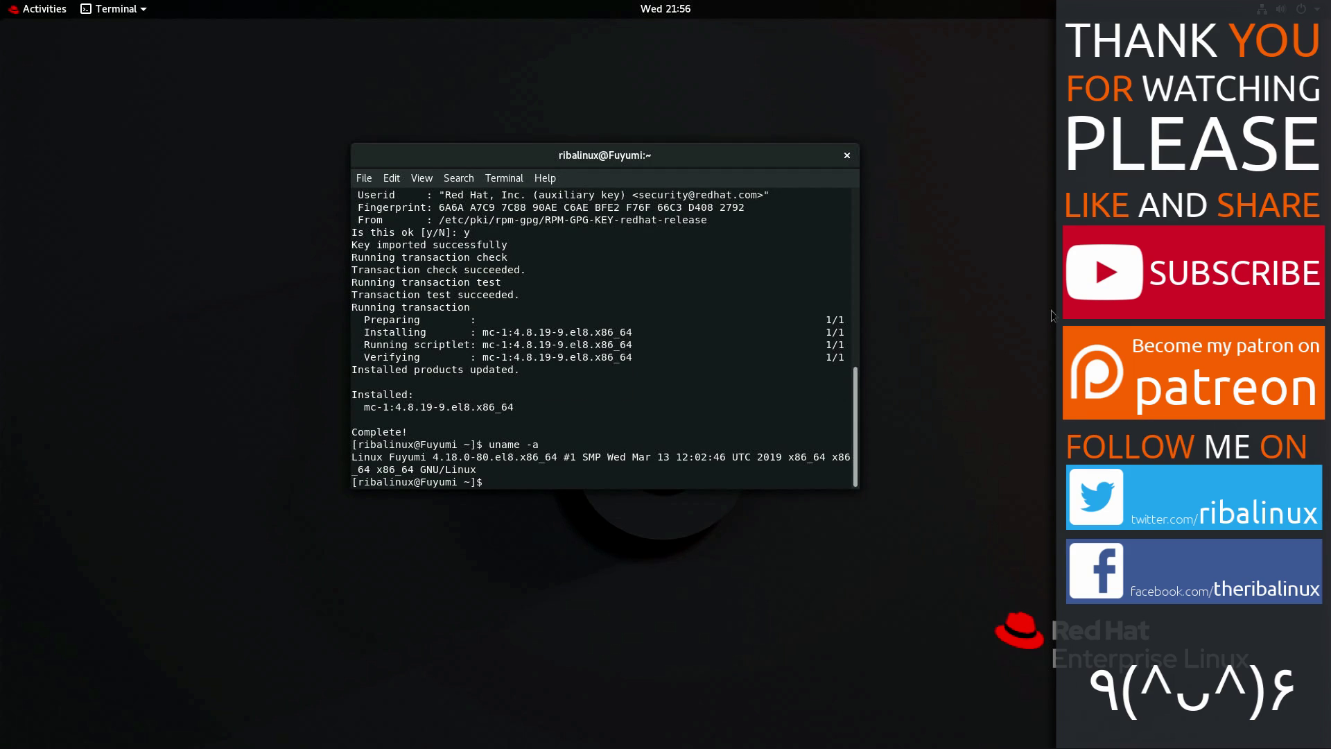